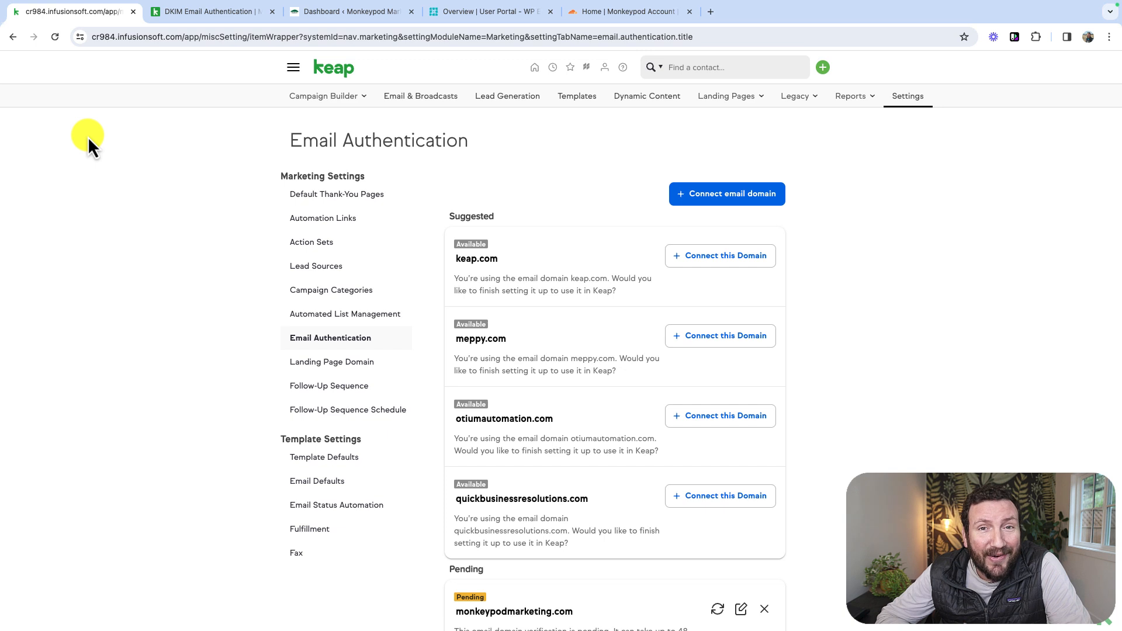
# - Open the pending email domain monkeypodmarketing.com for editing in the Email Authentication section of the marketing settings
pyautogui.click(294, 68)
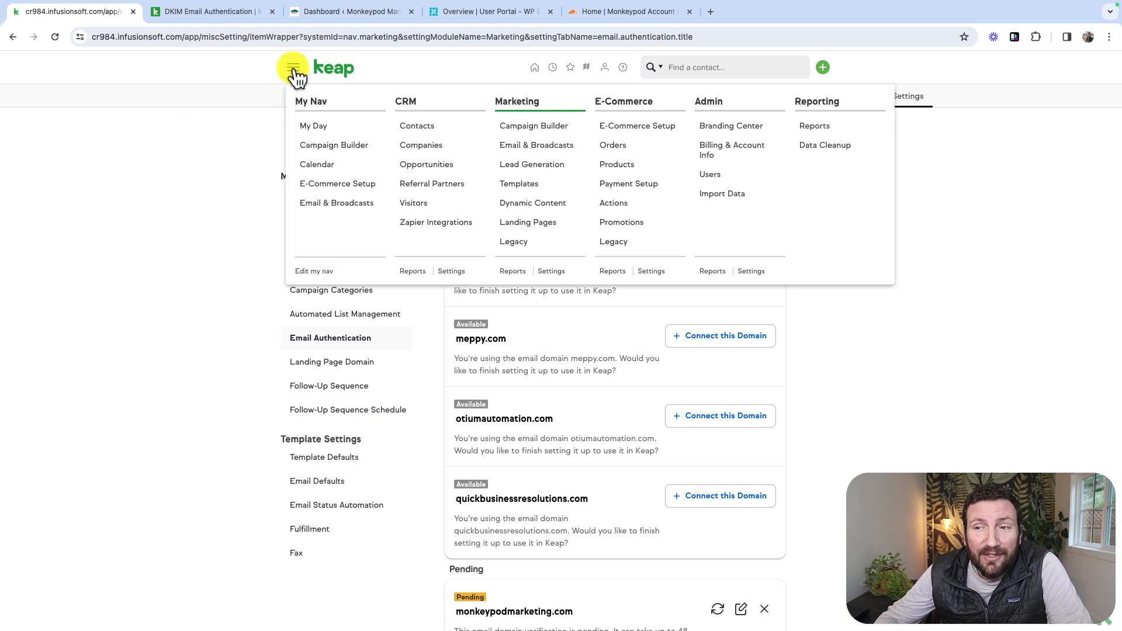
pyautogui.click(555, 271)
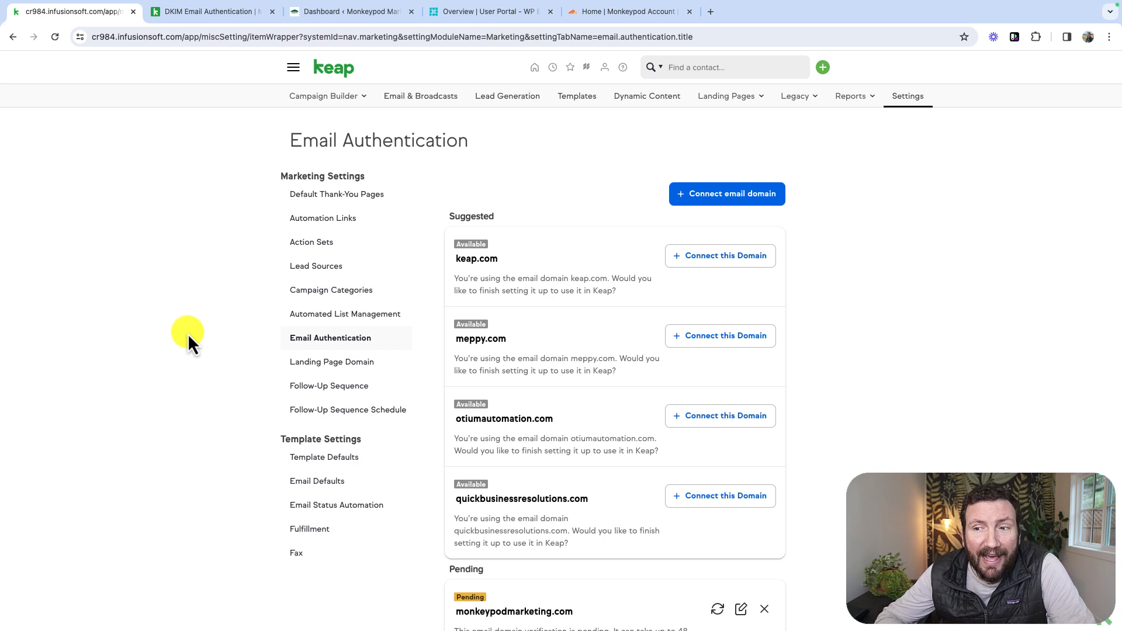
pyautogui.scroll(-2, 532, 263)
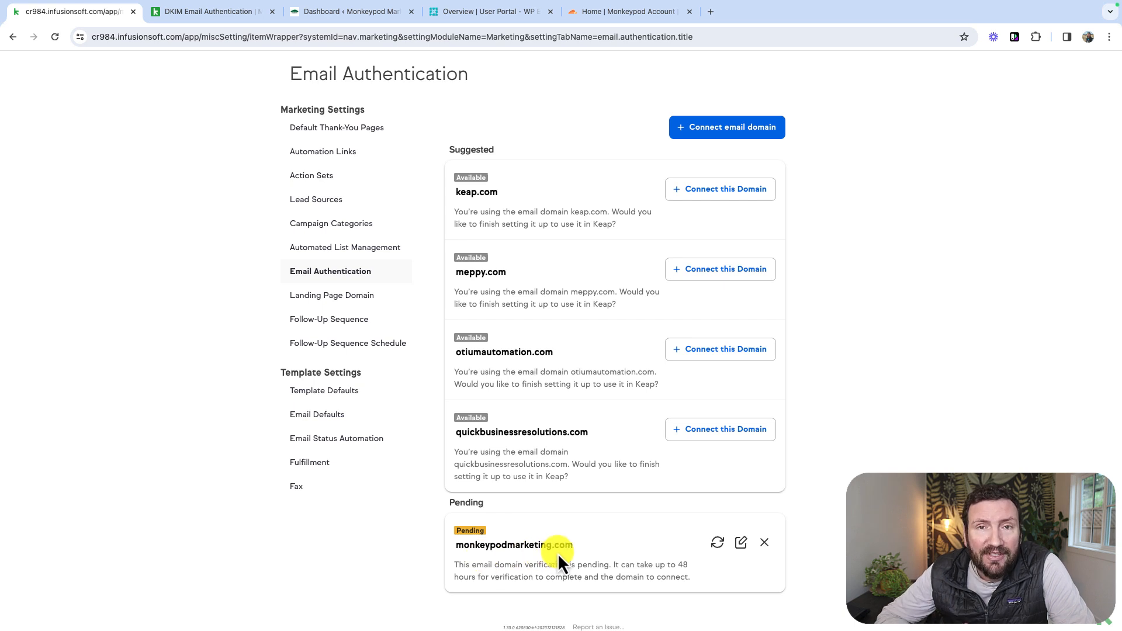
pyautogui.scroll(1, 557, 553)
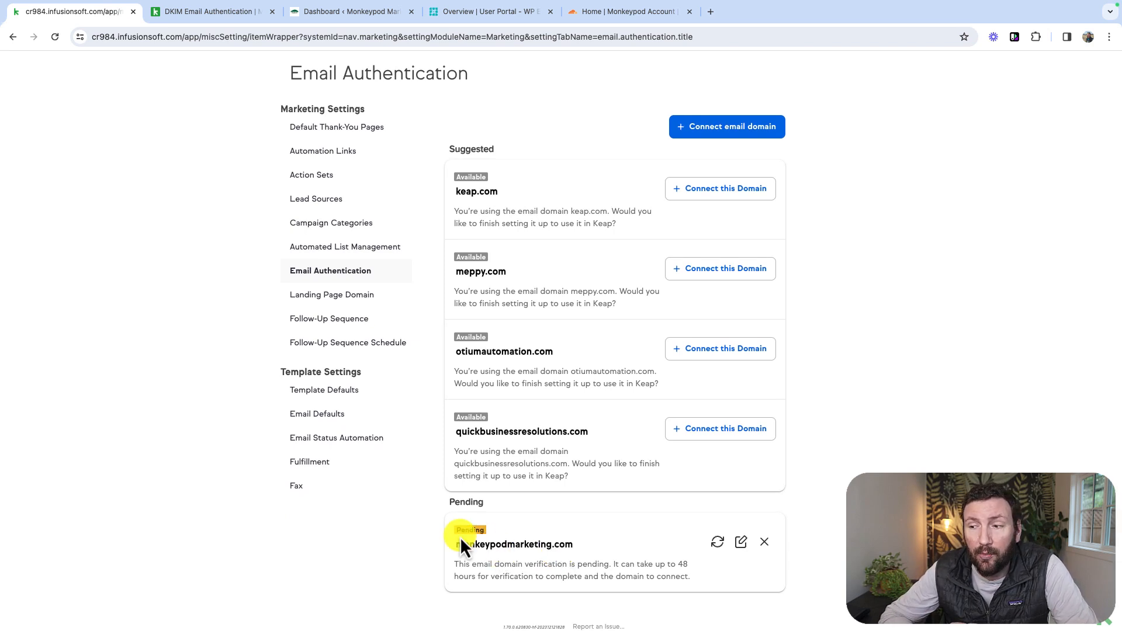
pyautogui.click(741, 544)
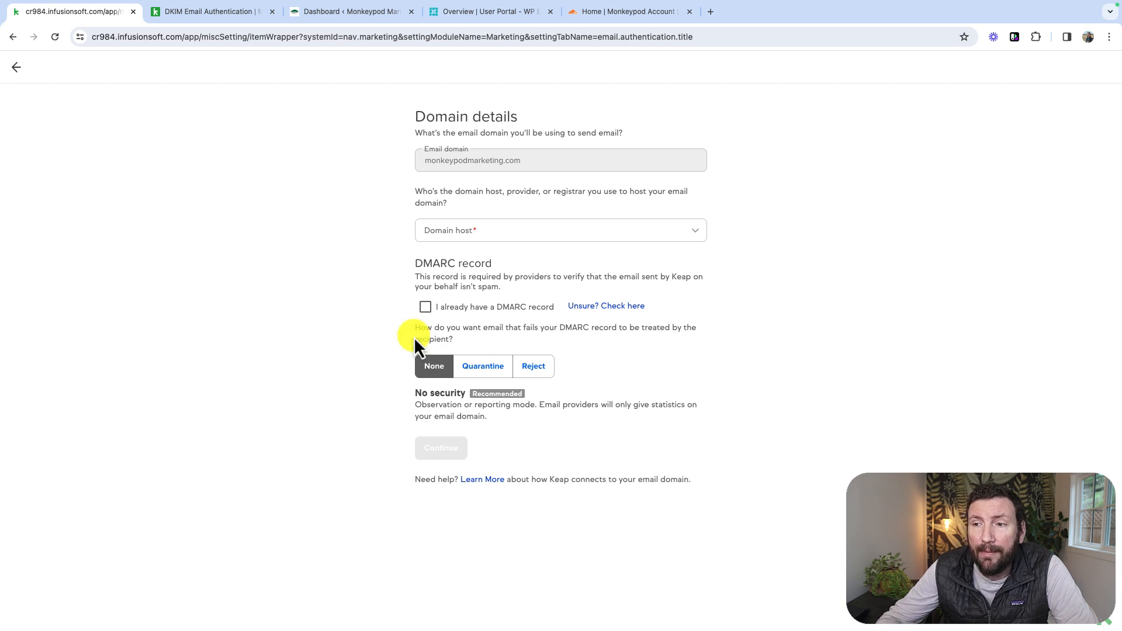
# - Look through the available domain host options for the email domain without choosing one
pyautogui.click(467, 233)
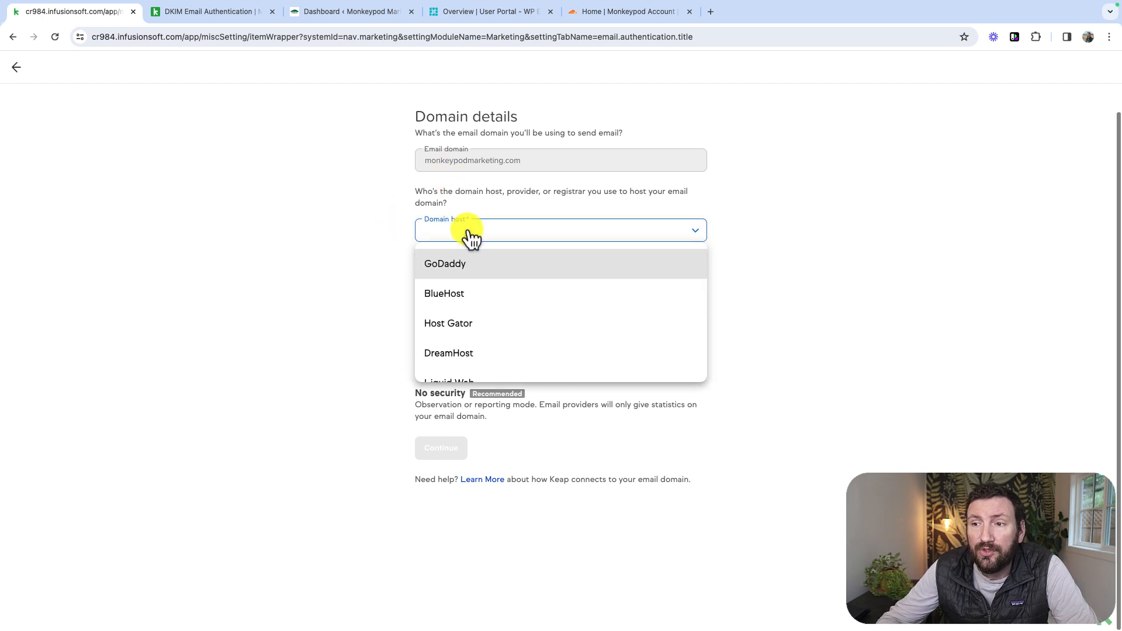
pyautogui.scroll(-3, 486, 297)
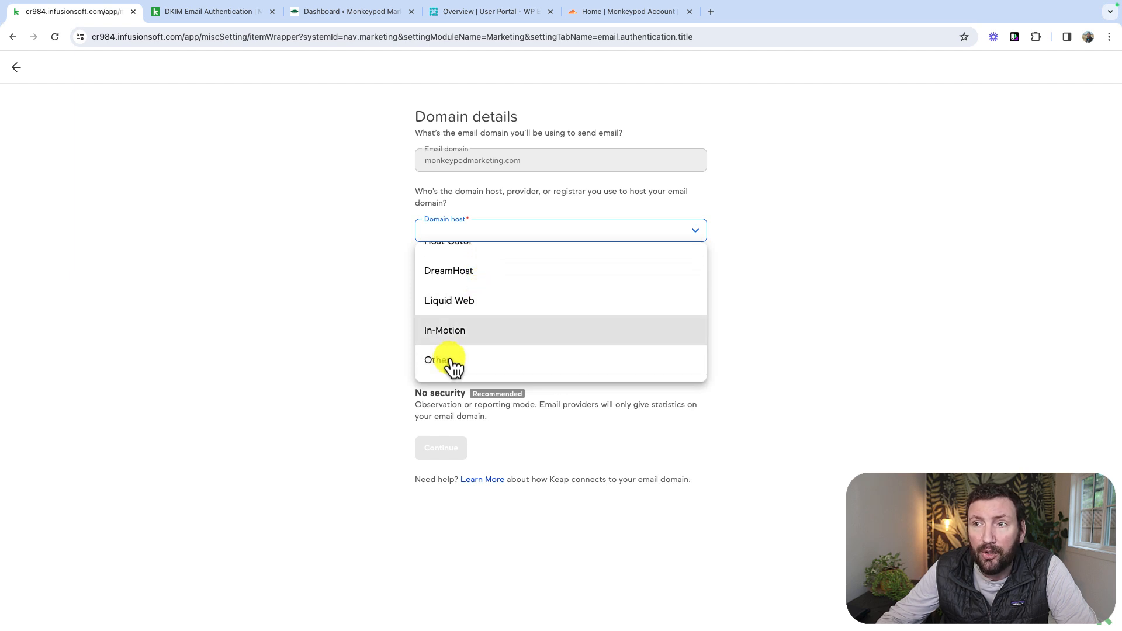
pyautogui.click(336, 258)
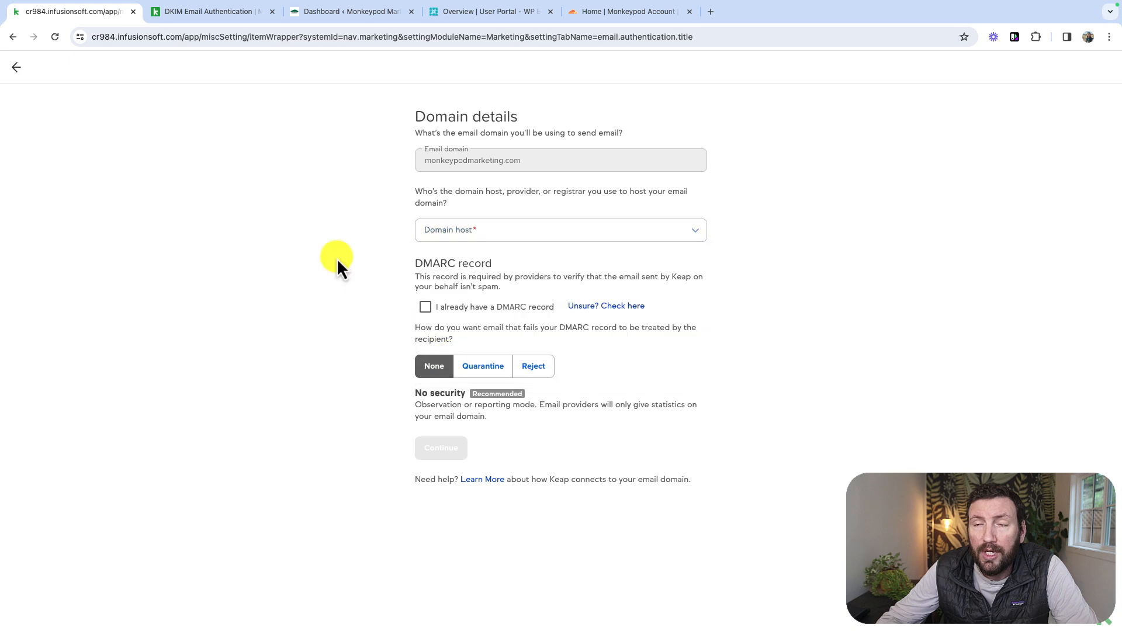
# - View the open WordPress, WP Engine and Cloudflare dashboards, and return to the Keap domain details
pyautogui.click(368, 18)
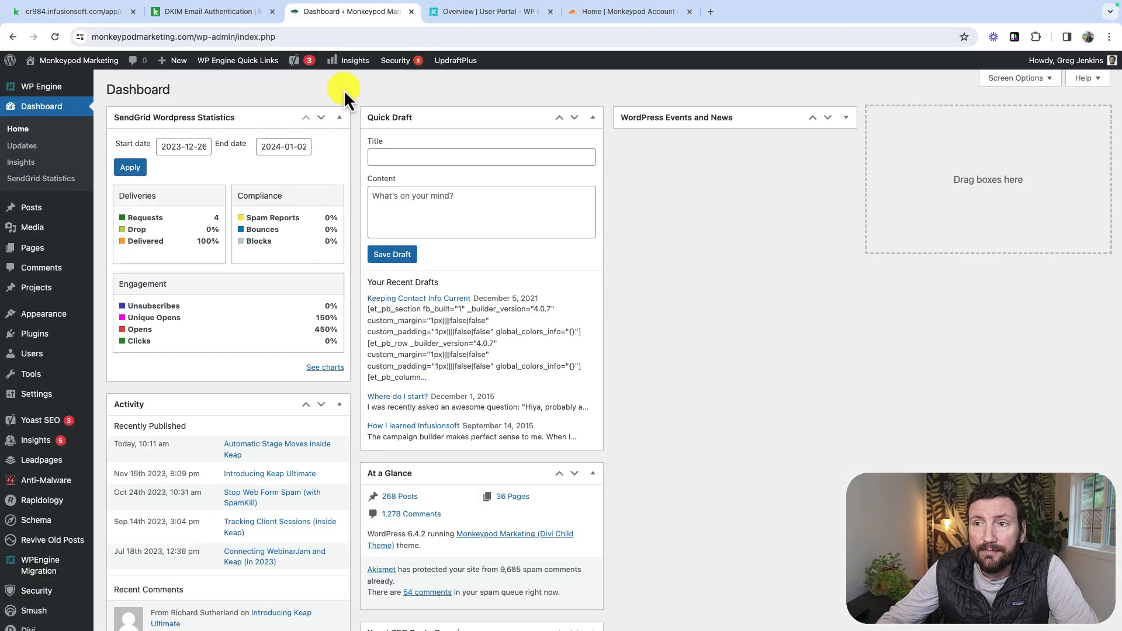
pyautogui.click(506, 19)
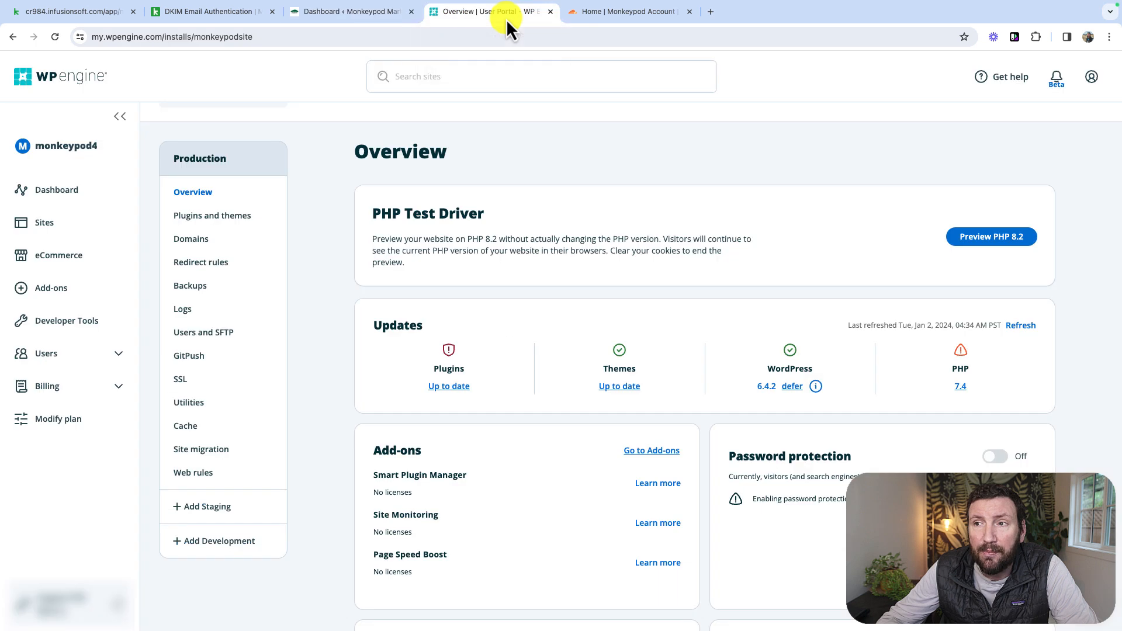
pyautogui.click(589, 17)
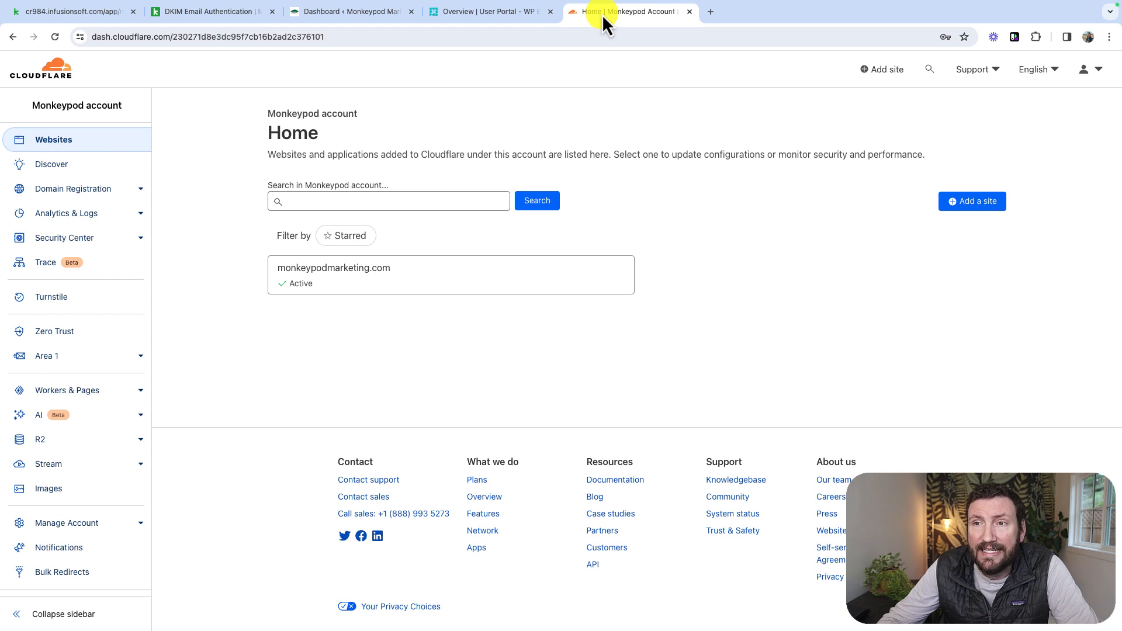
pyautogui.click(86, 17)
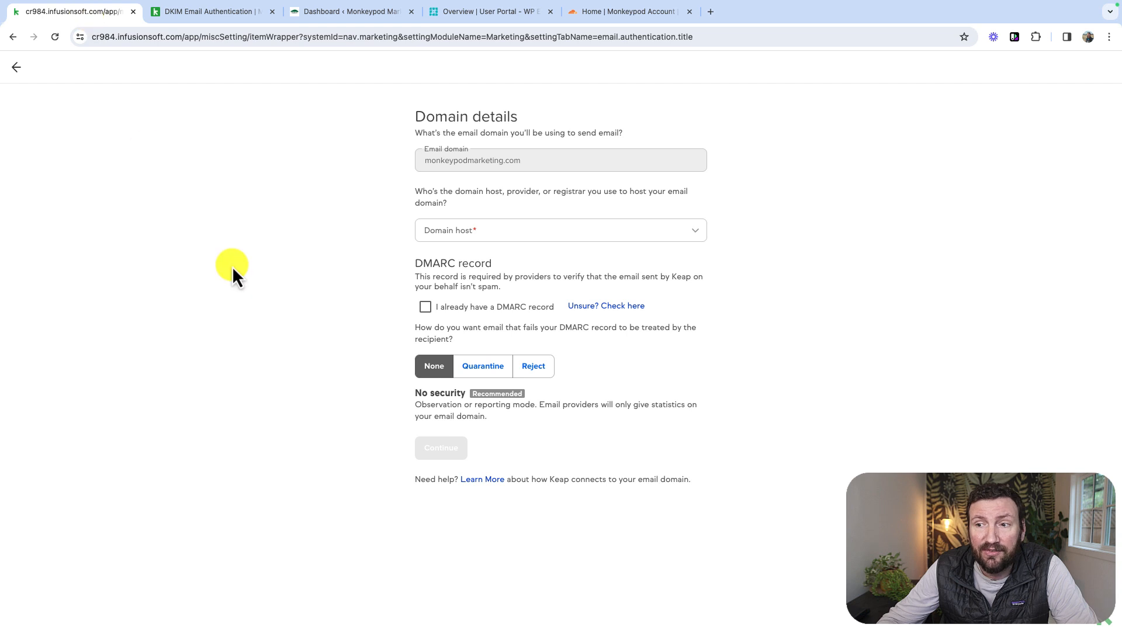
# - Open the DMARC record check offered by Keap and inspect the domain monkeypodmarketing.com in the DMARC Inspector
pyautogui.moveTo(417, 269); pyautogui.dragTo(490, 264)
pyautogui.click(496, 265)
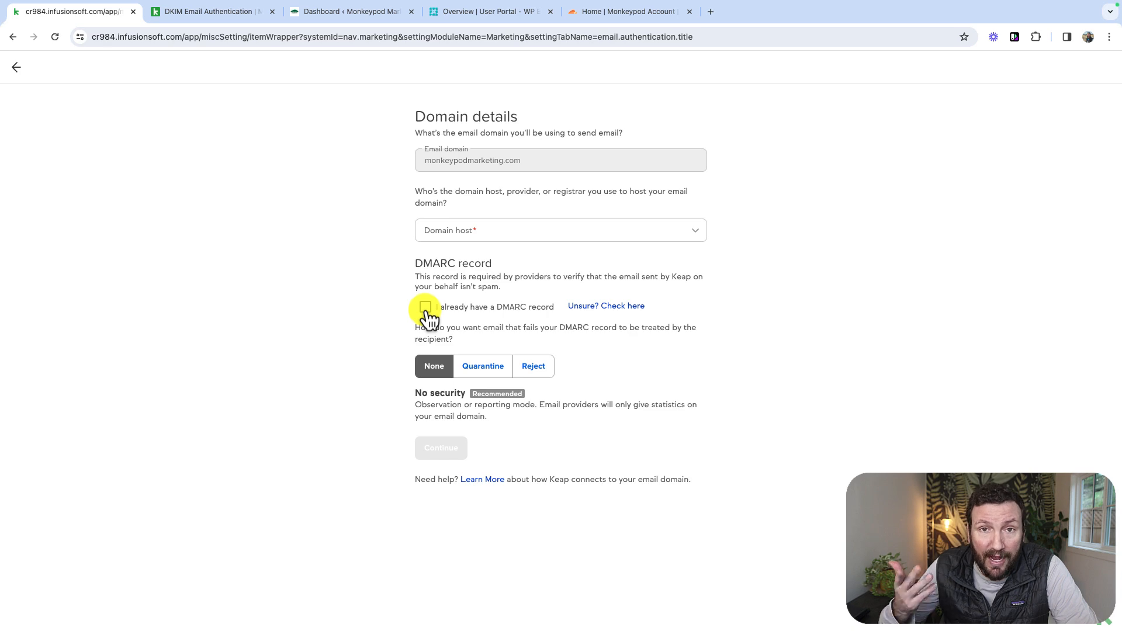
pyautogui.keyDown('super'); pyautogui.click(593, 308); pyautogui.keyUp('super')
pyautogui.click(205, 19)
pyautogui.click(450, 77)
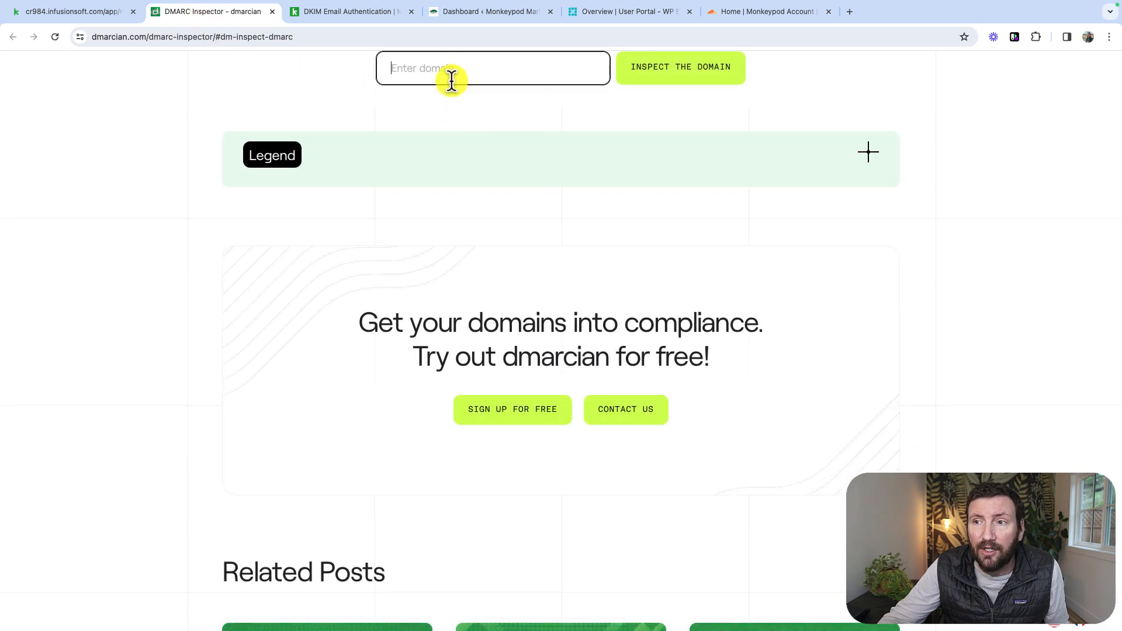
pyautogui.write('monkeypodmarketing.com')
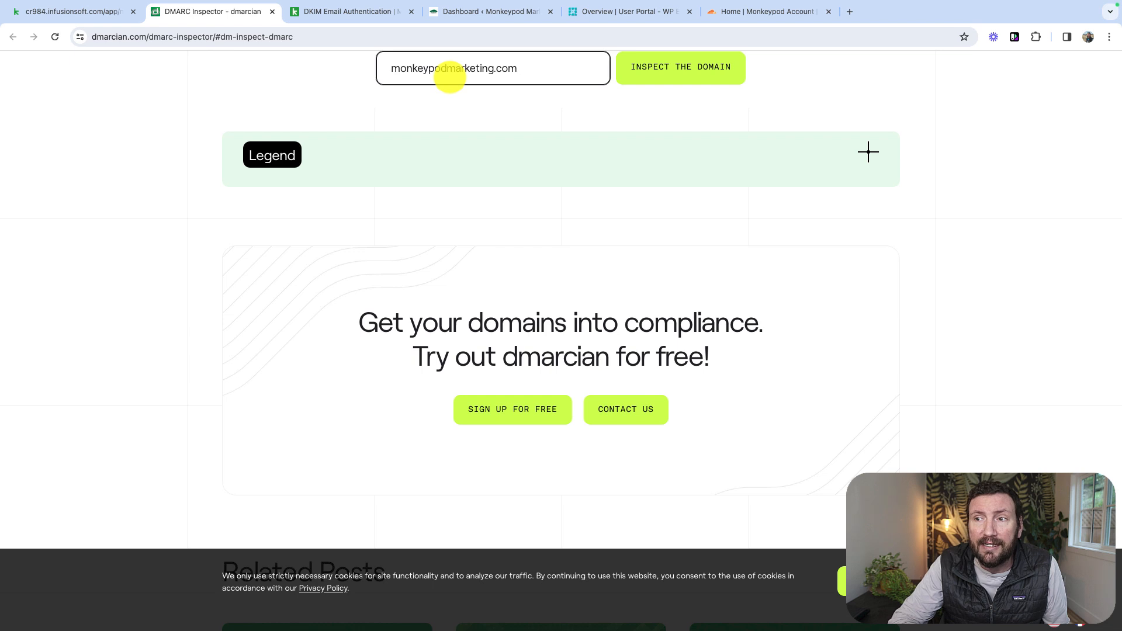
pyautogui.press('Return')
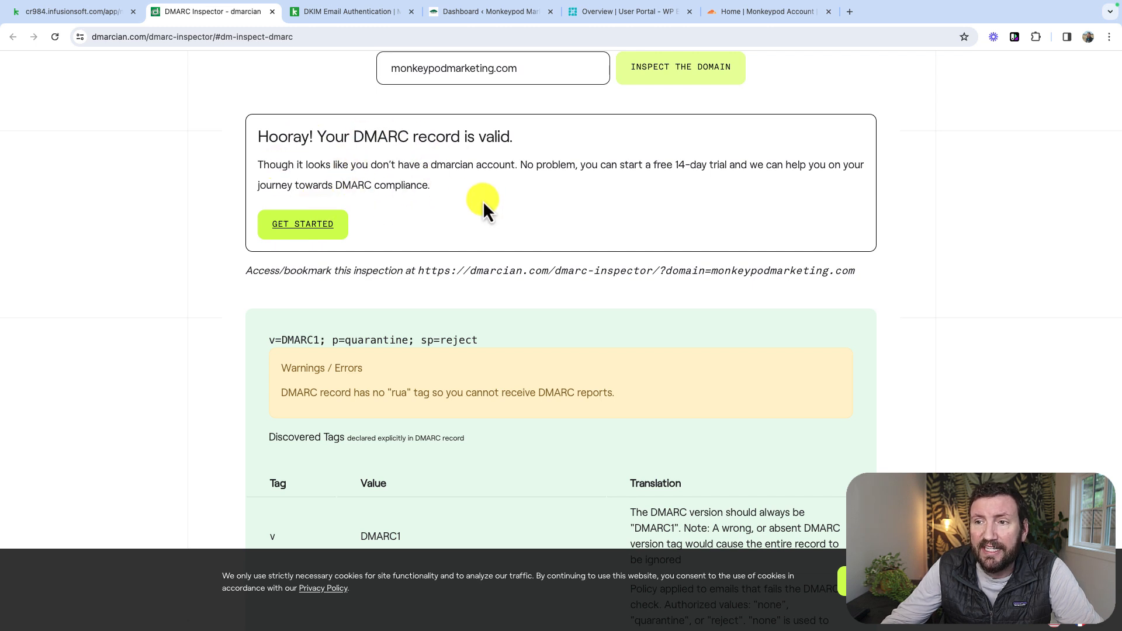
# - Back in Keap, declare that a DMARC record already exists, set the domain host to Other, and continue to the records
pyautogui.click(83, 15)
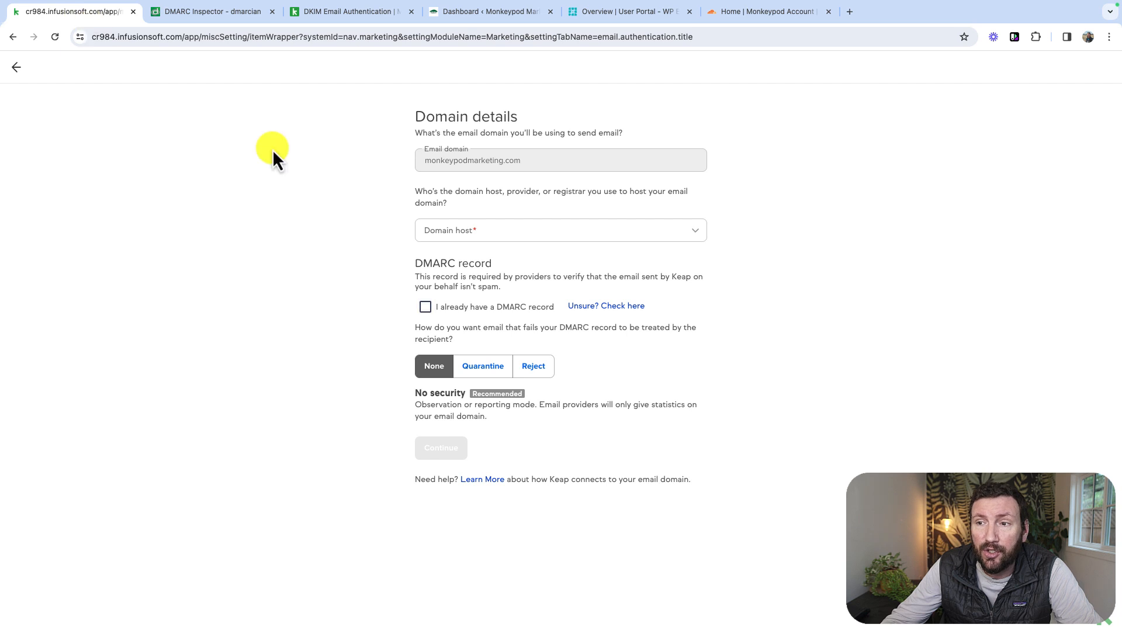
pyautogui.click(426, 307)
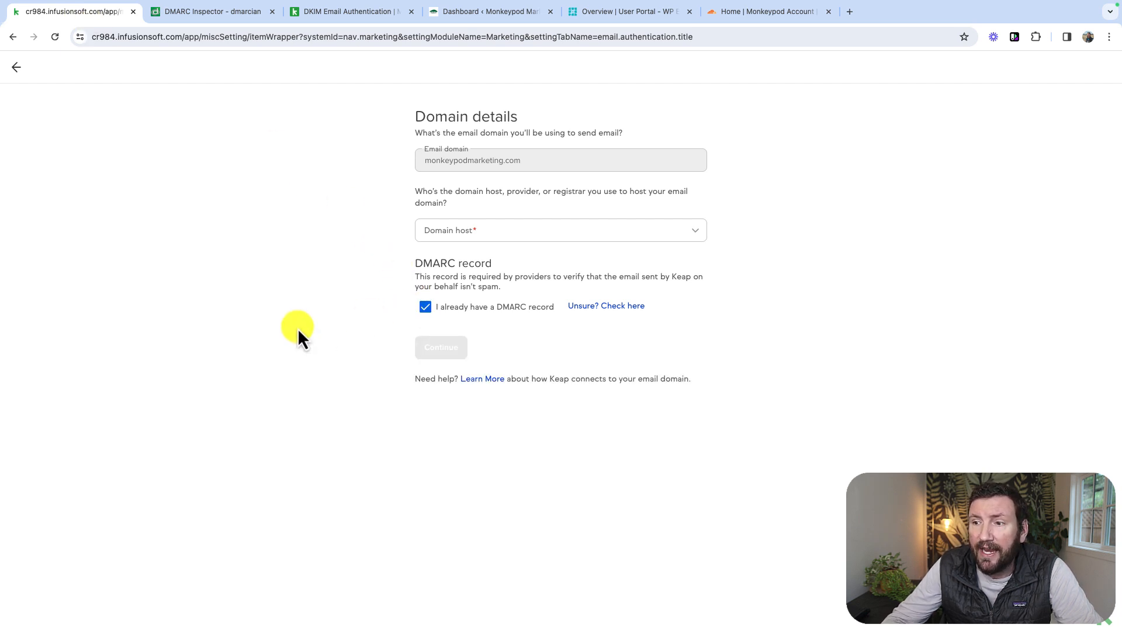
pyautogui.click(515, 314)
pyautogui.click(433, 311)
pyautogui.click(446, 237)
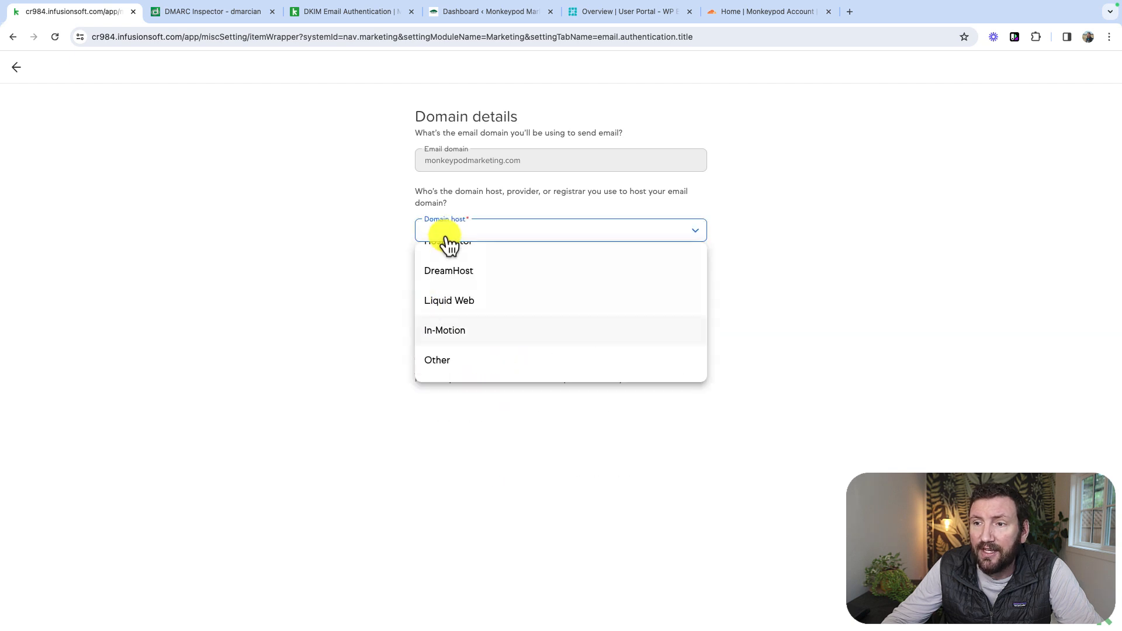
pyautogui.click(463, 360)
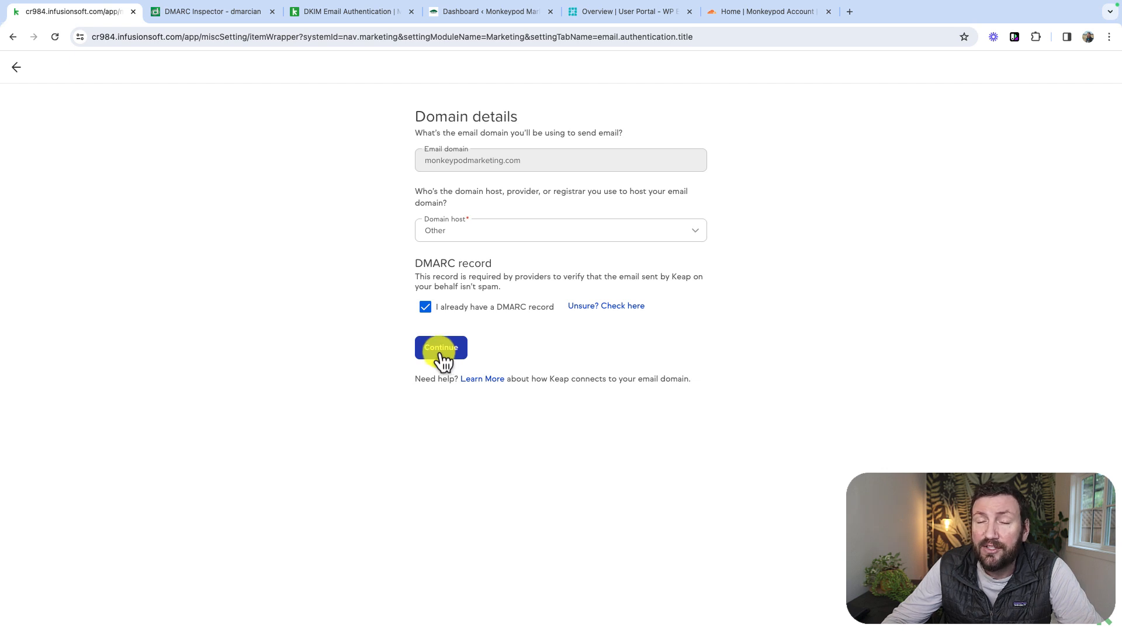
pyautogui.click(442, 349)
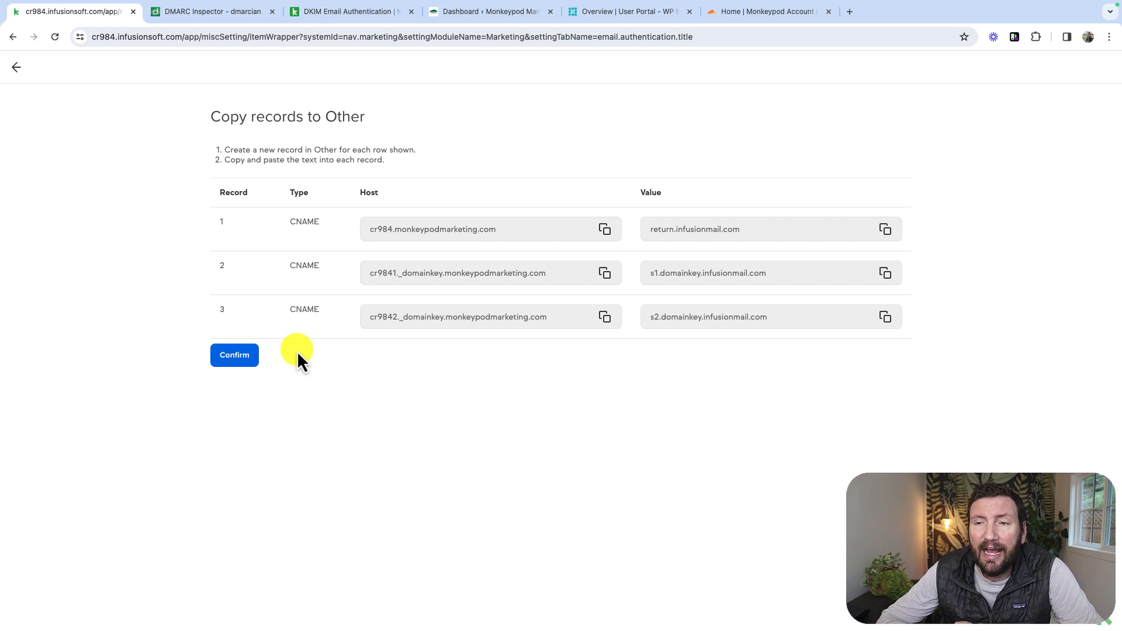
pyautogui.doubleClick(346, 117)
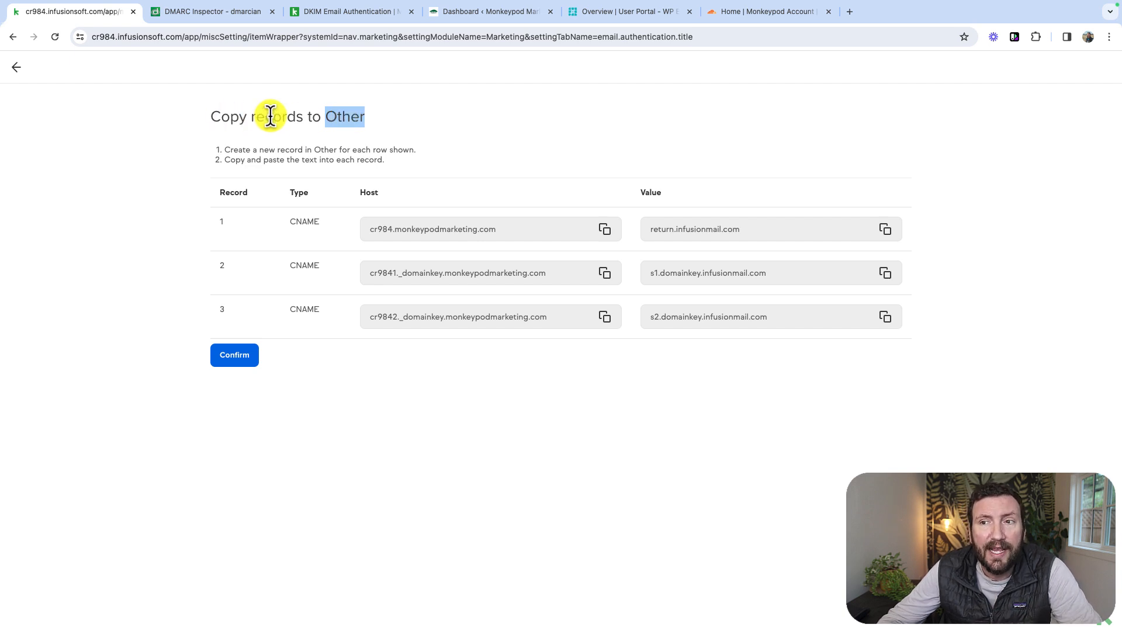
pyautogui.click(333, 115)
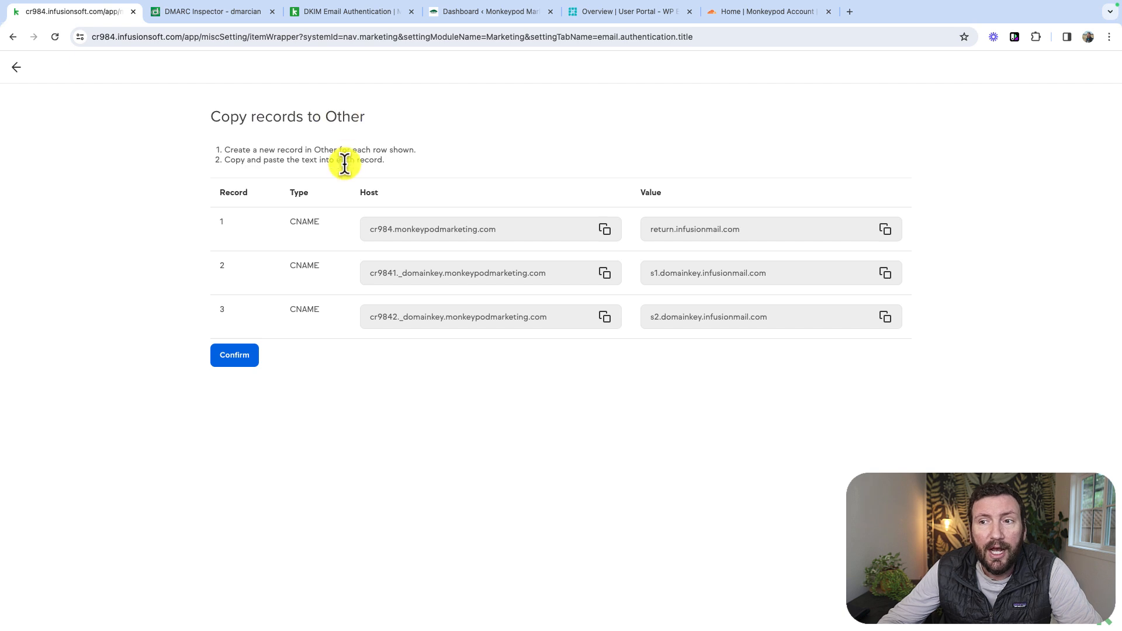
pyautogui.doubleClick(335, 117)
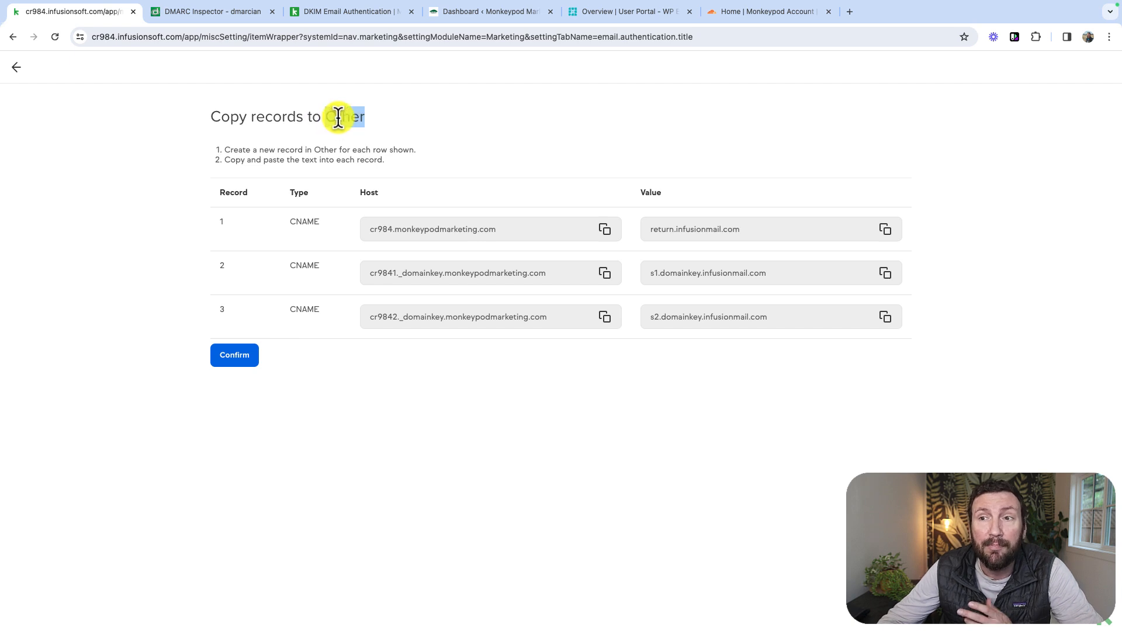
pyautogui.doubleClick(329, 150)
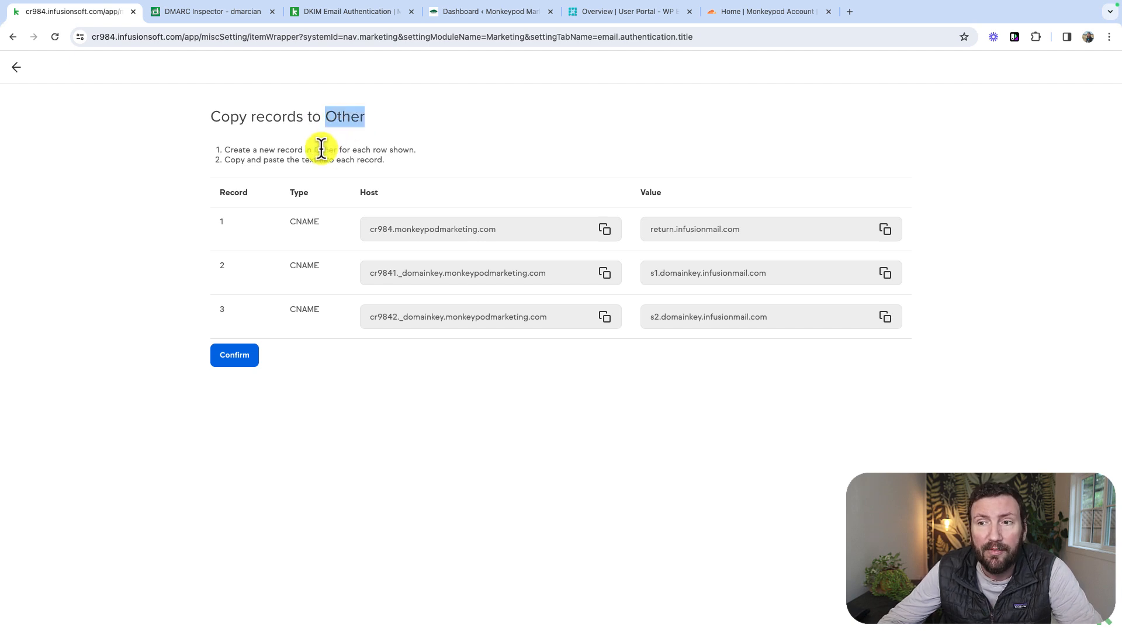
pyautogui.click(348, 116)
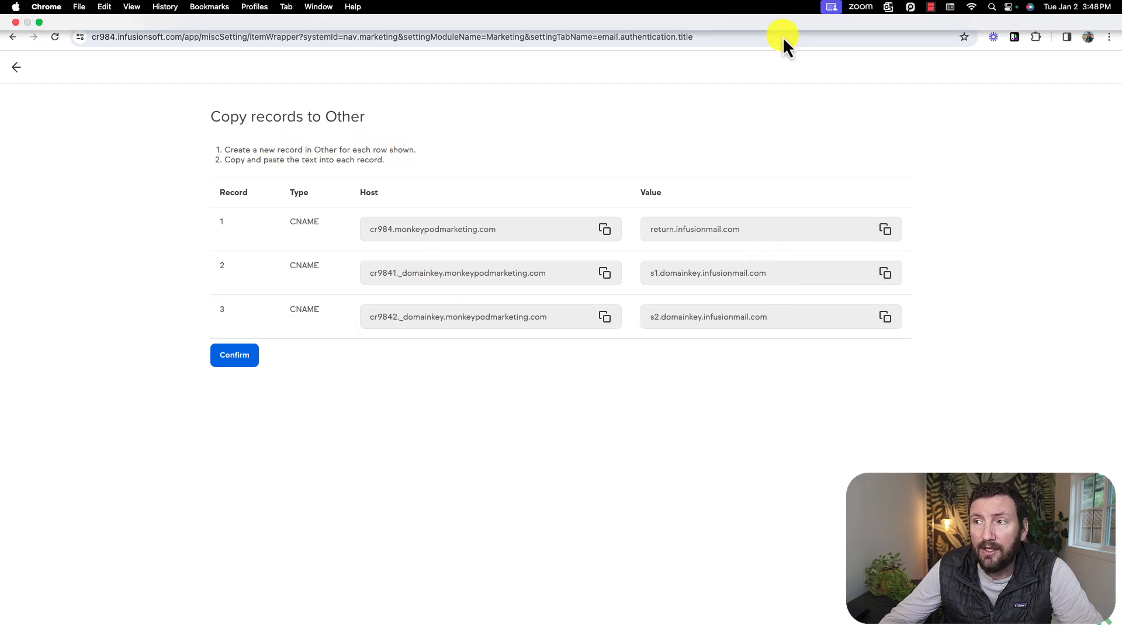
# - Switch to Cloudflare, open the DNS configuration of monkeypodmarketing.com from its domain management page, and look over its DNS records
pyautogui.click(777, 13)
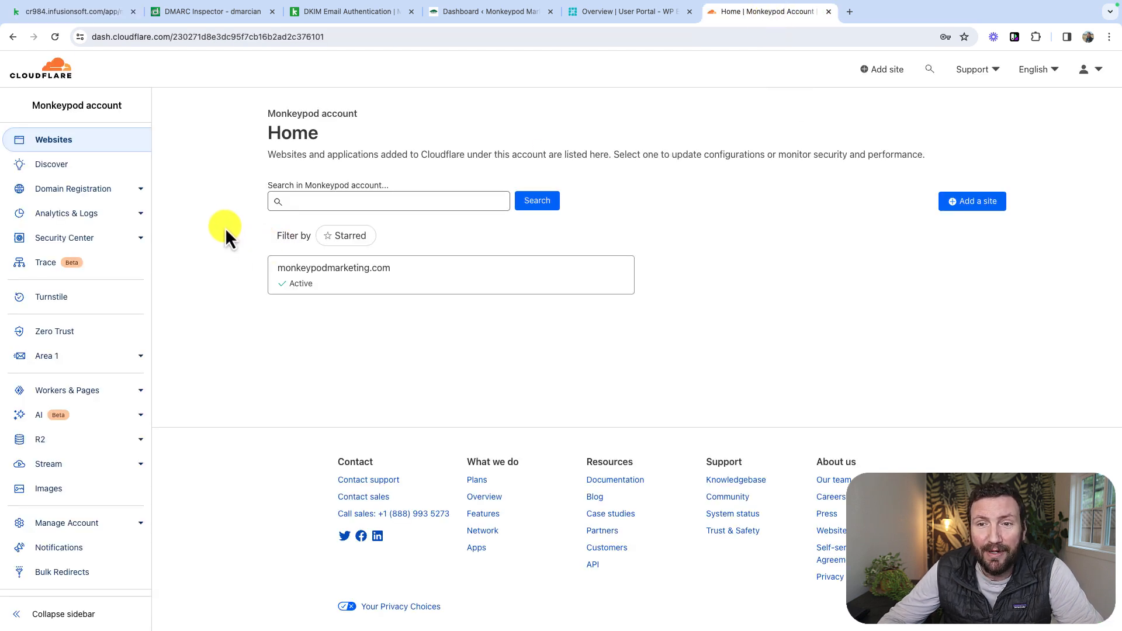
pyautogui.click(141, 193)
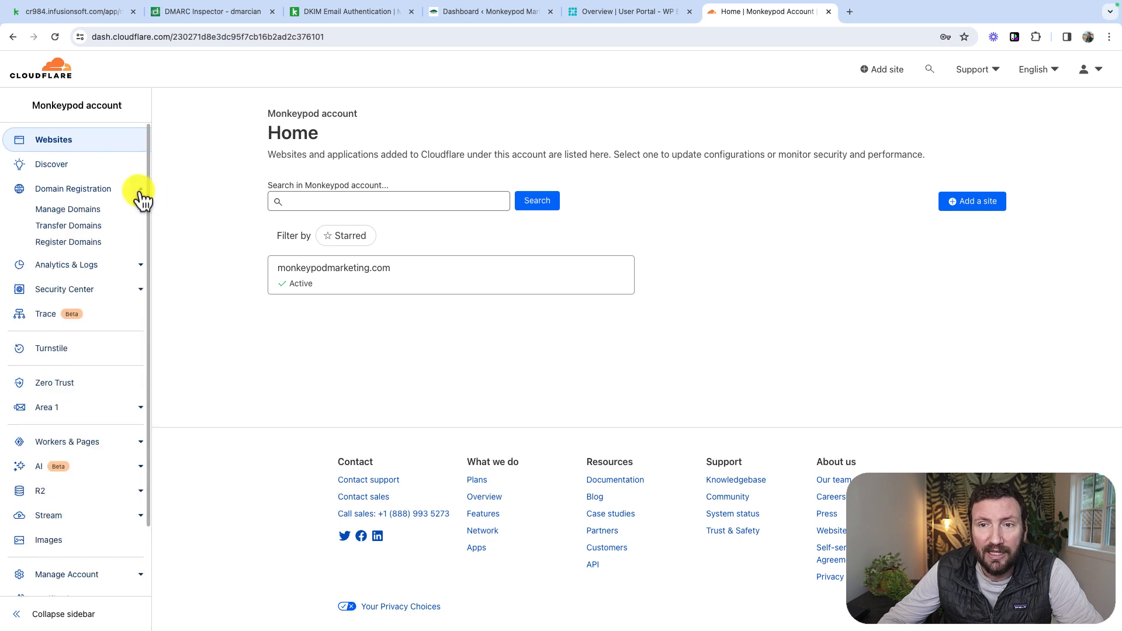
pyautogui.click(80, 217)
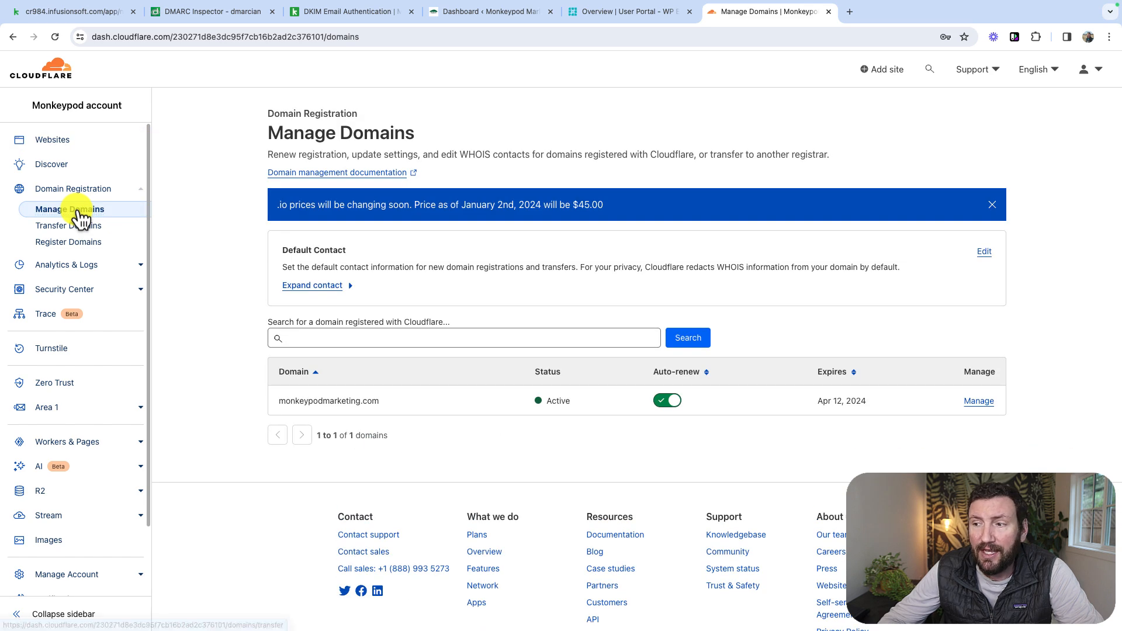
pyautogui.click(980, 402)
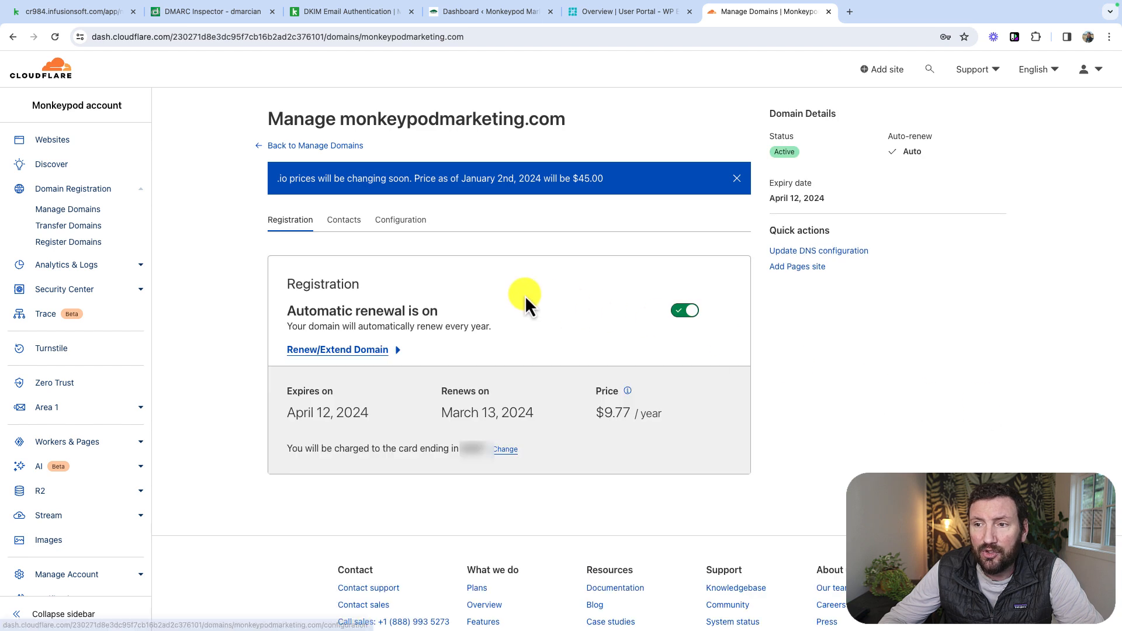
pyautogui.click(415, 226)
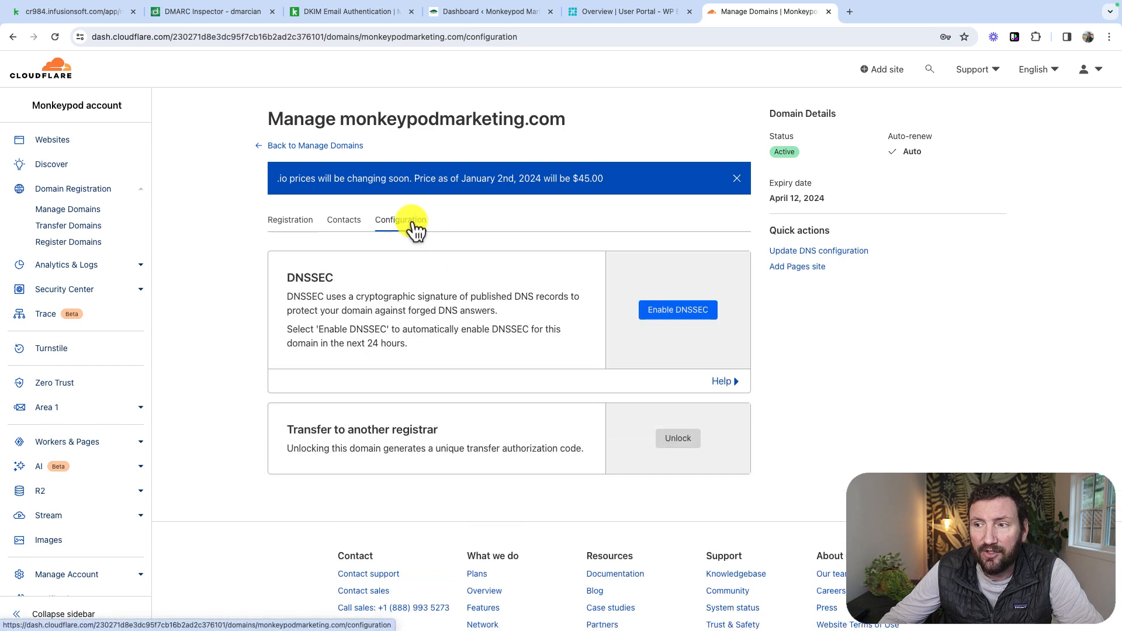
pyautogui.click(737, 178)
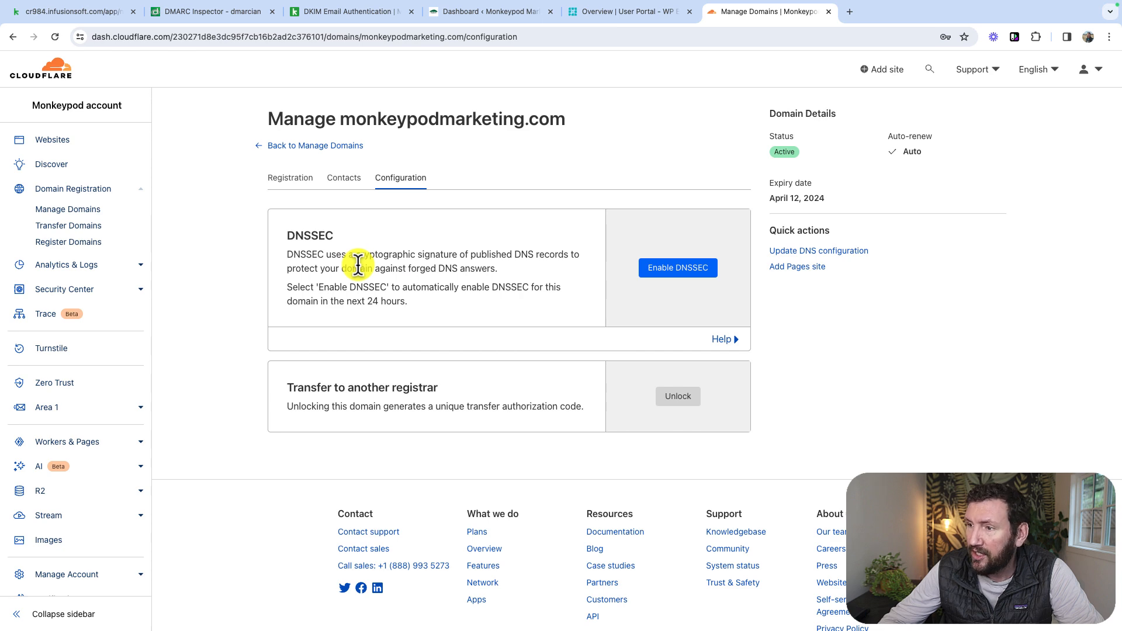
pyautogui.click(827, 252)
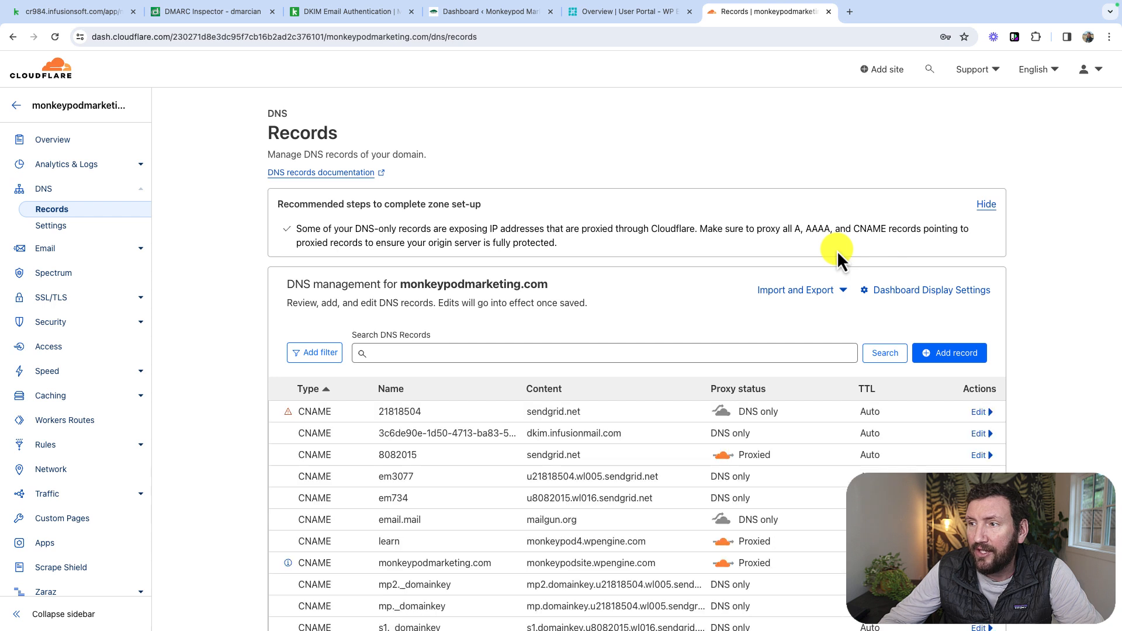
pyautogui.scroll(-3, 837, 250)
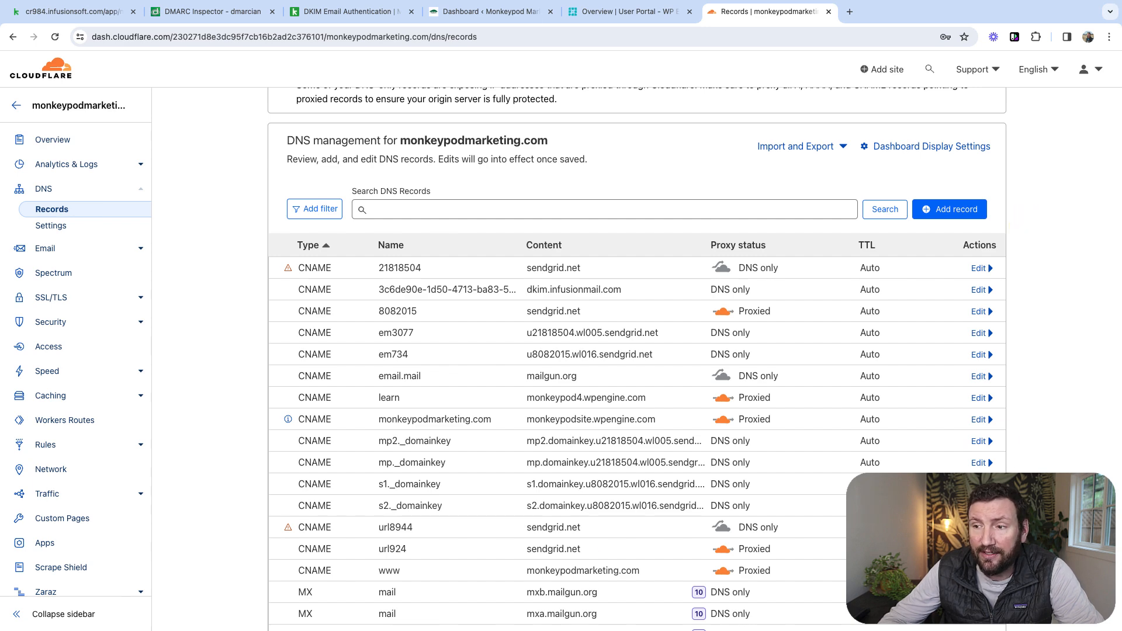
pyautogui.scroll(-3, 542, 410)
pyautogui.scroll(3, 543, 410)
pyautogui.scroll(3, 543, 411)
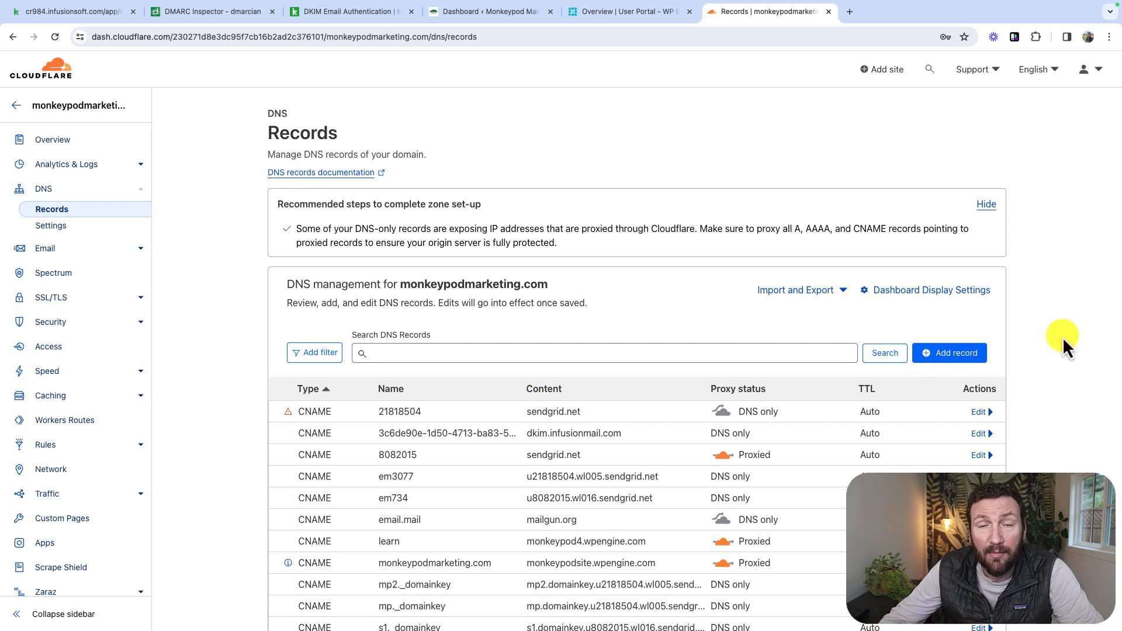
# - Start a new DNS record for monkeypodmarketing.com and copy the first record's value, return.infusionmail.com, from Keap, returning to Cloudflare
pyautogui.click(987, 355)
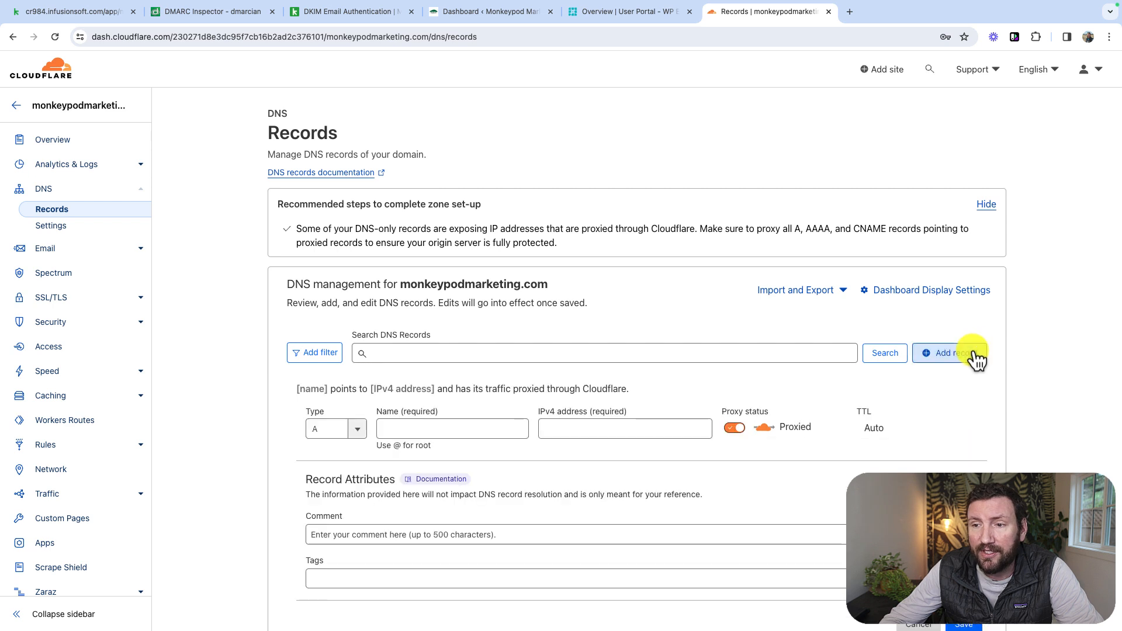
pyautogui.scroll(-2, 977, 360)
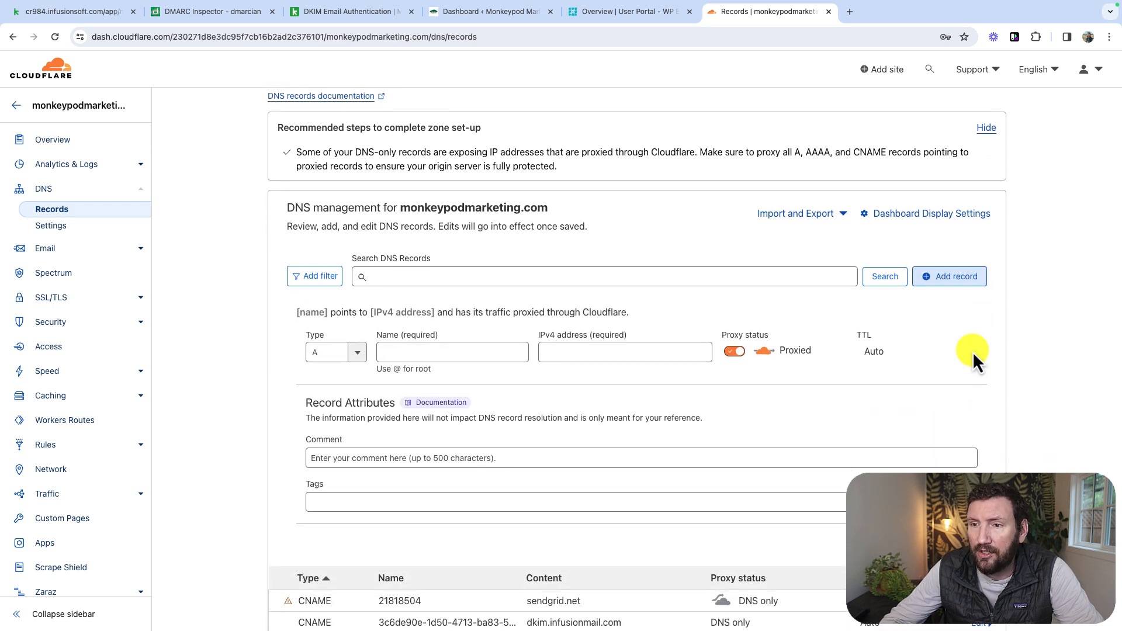
pyautogui.click(383, 353)
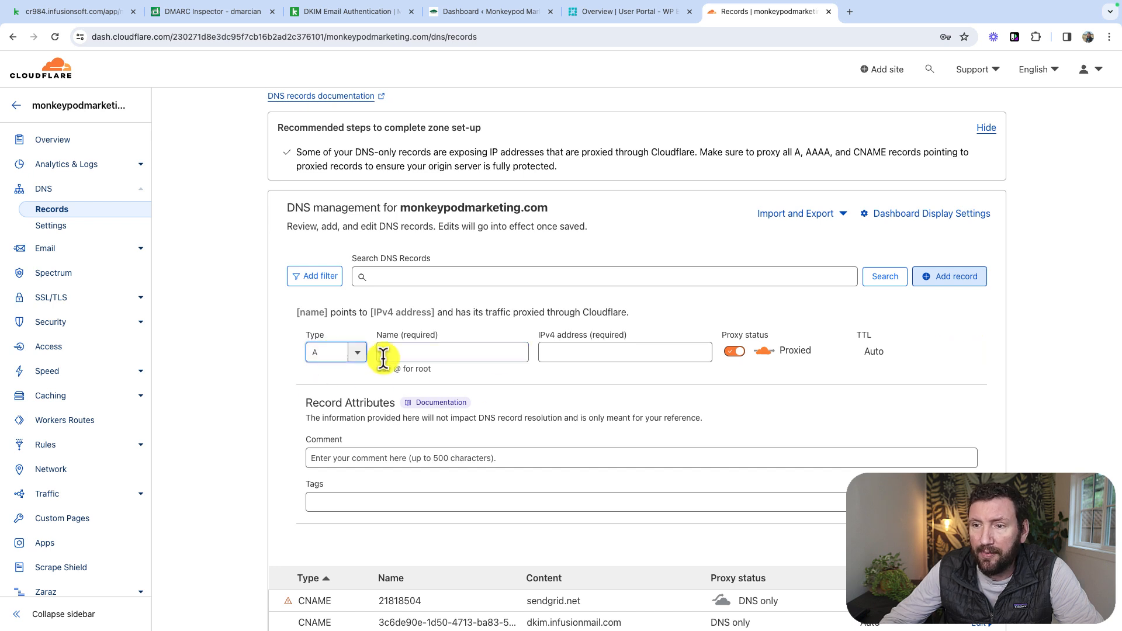
pyautogui.click(78, 13)
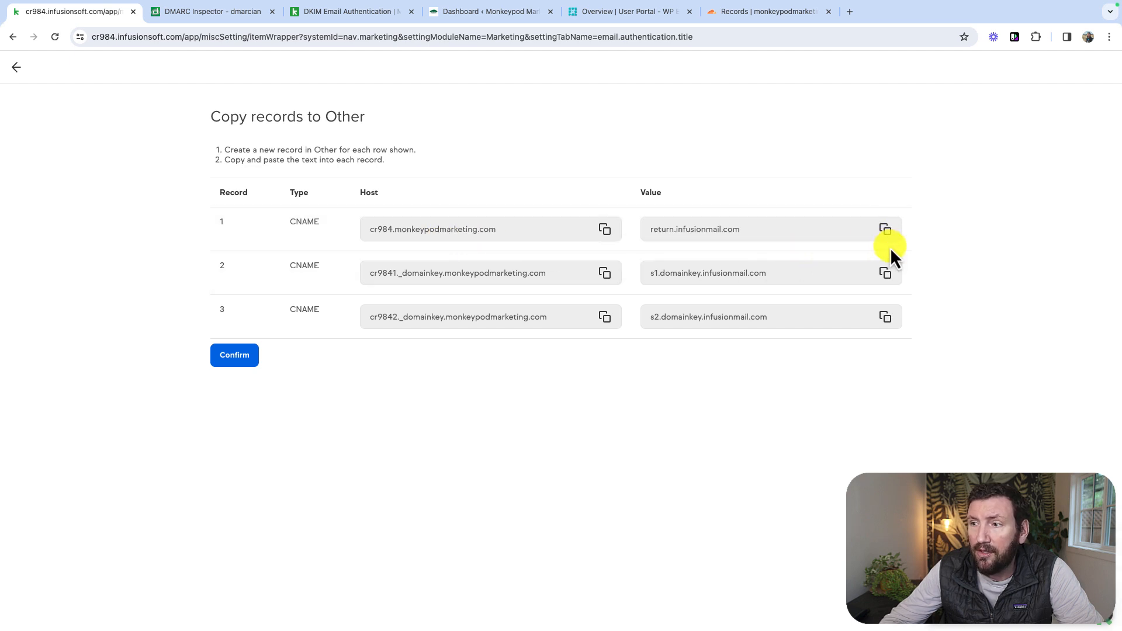
pyautogui.click(725, 13)
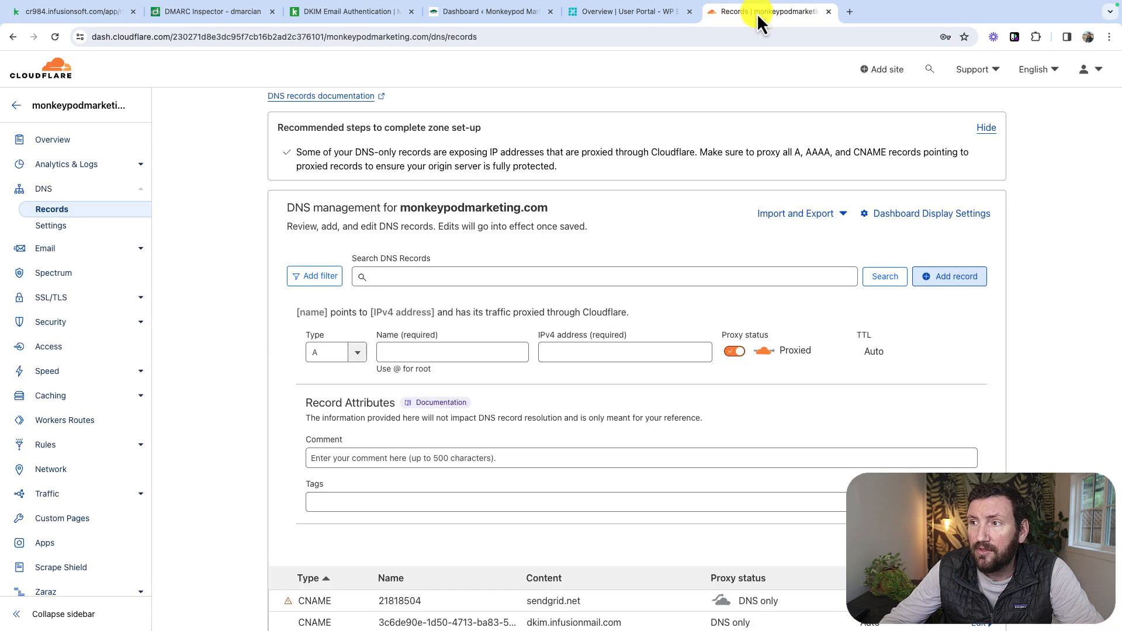
pyautogui.click(748, 13)
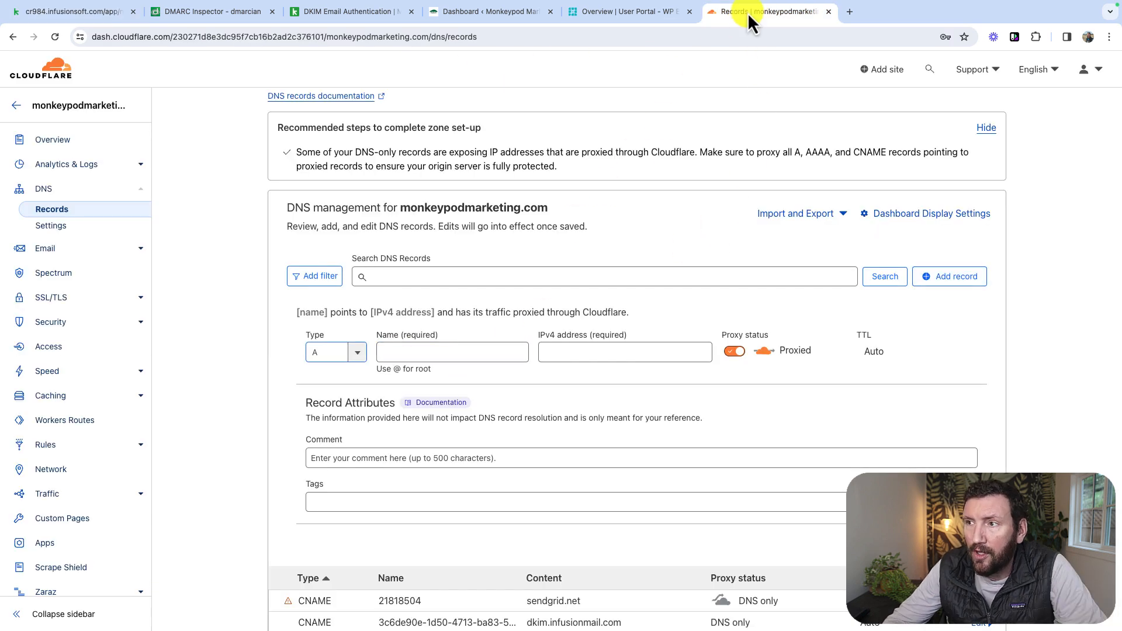
# - Make the new record a CNAME named cr984 with target return.infusionmail.com, and save it
pyautogui.click(346, 352)
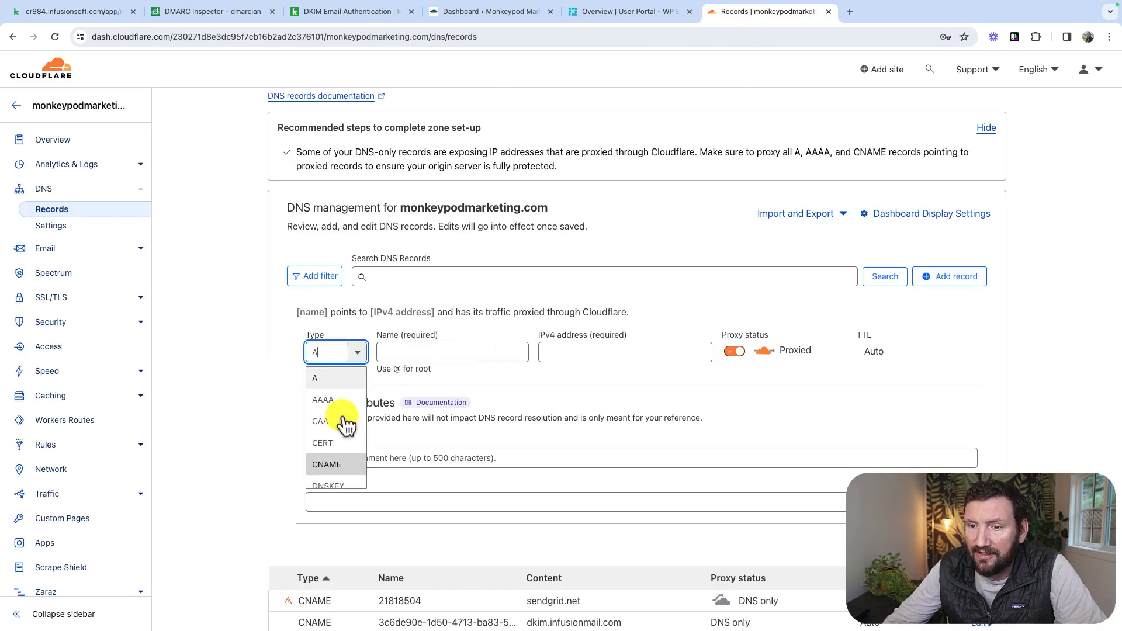
pyautogui.click(333, 465)
pyautogui.press('Tab')
pyautogui.write('cr984')
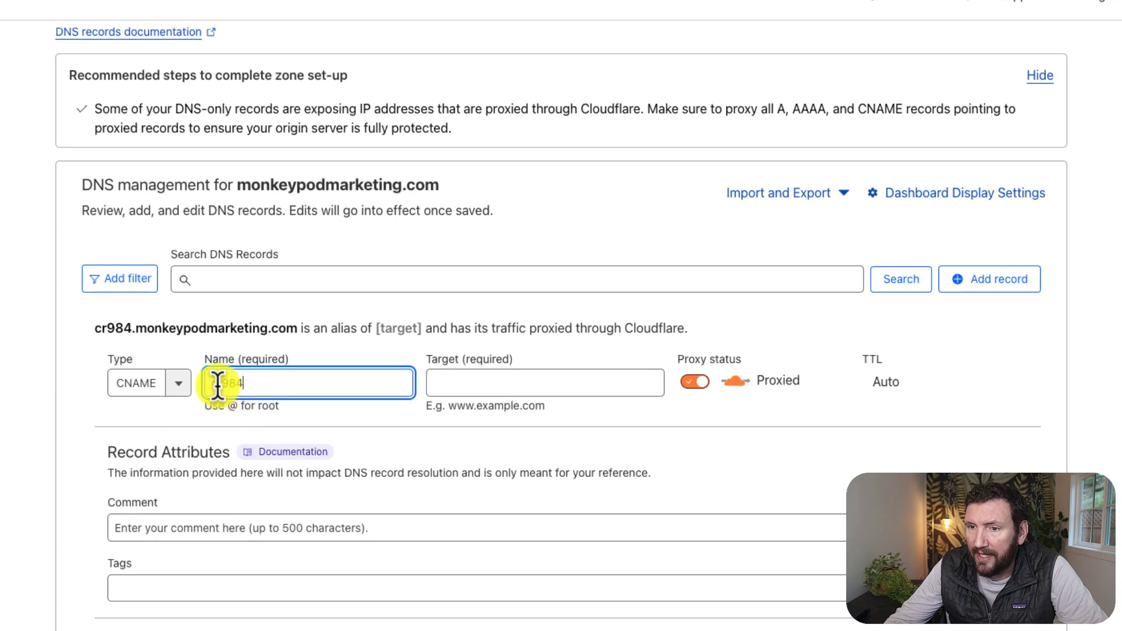
pyautogui.press('Tab')
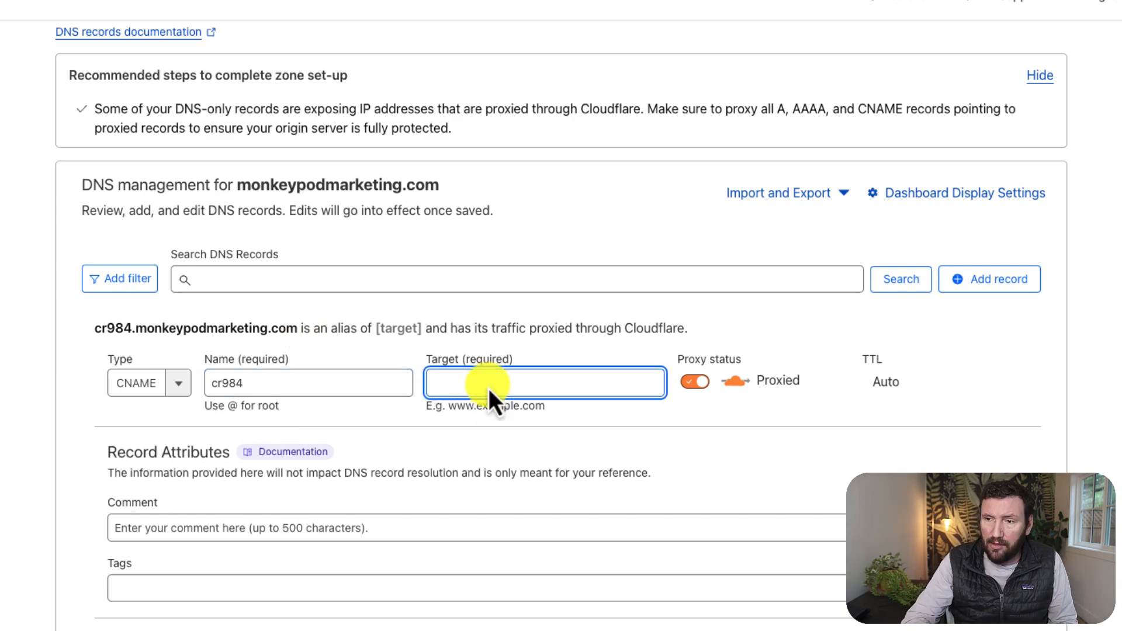
pyautogui.hotkey('ctrl', 'v')
pyautogui.press('Tab')
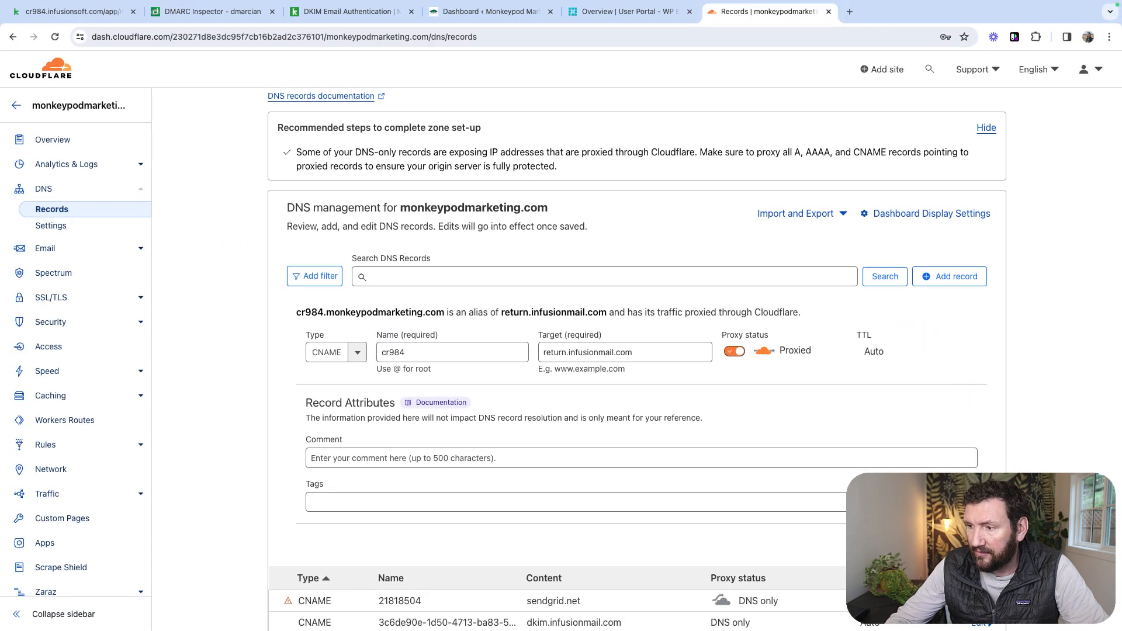
pyautogui.click(968, 544)
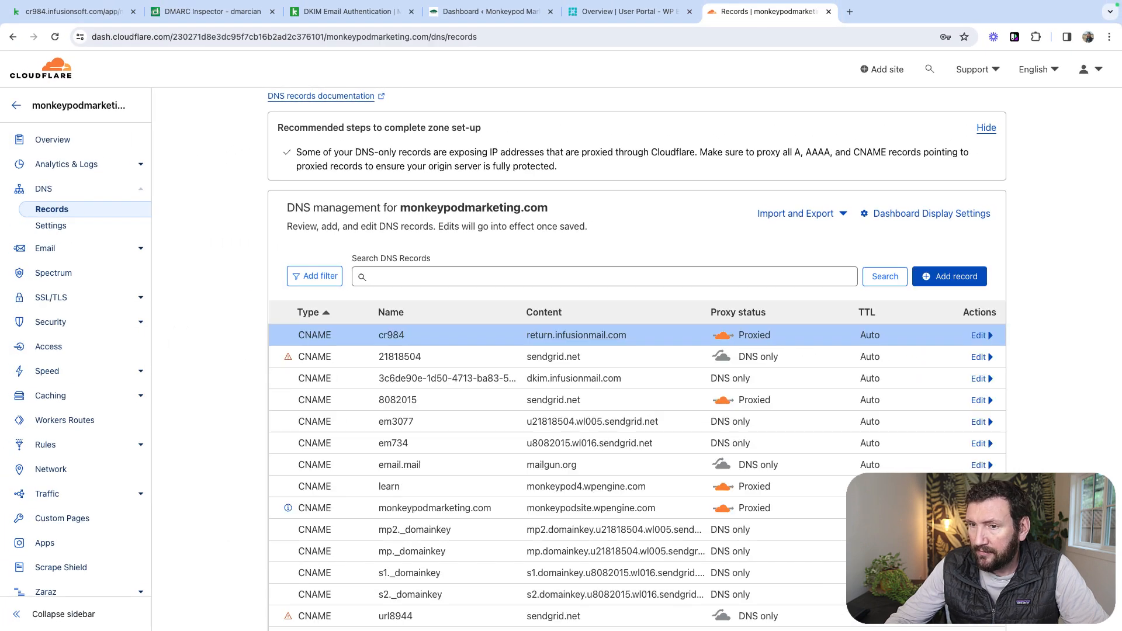
# - Add and save a CNAME record named cr9841._domainkey with target s1.domainkey.infusionmail.com, copying host and value from Keap's second record
pyautogui.click(968, 282)
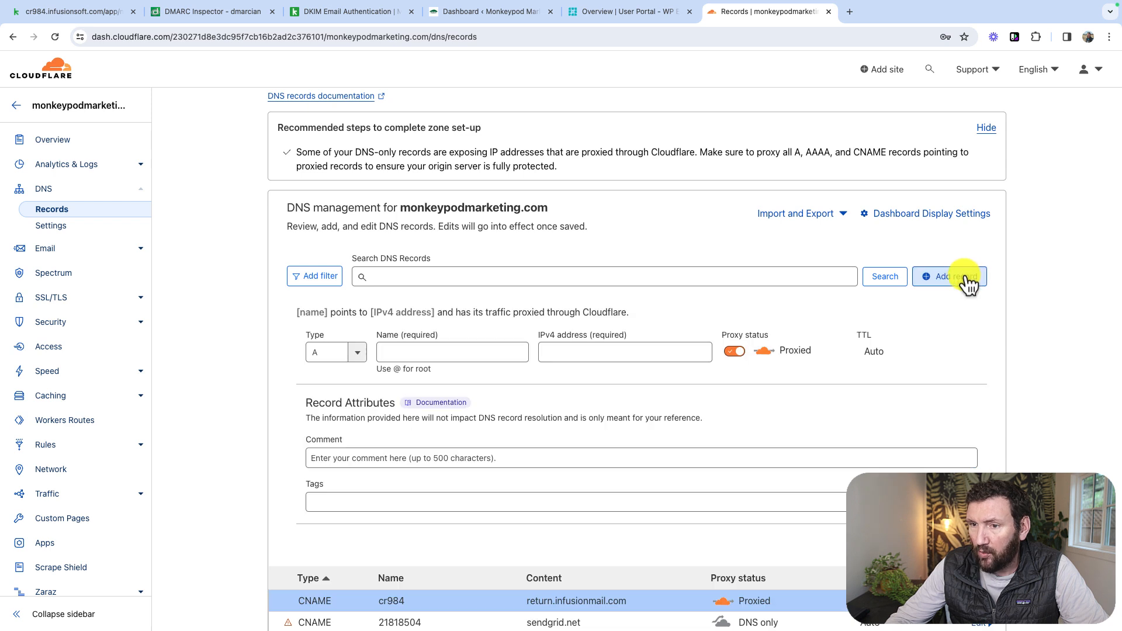
pyautogui.click(333, 352)
pyautogui.click(350, 444)
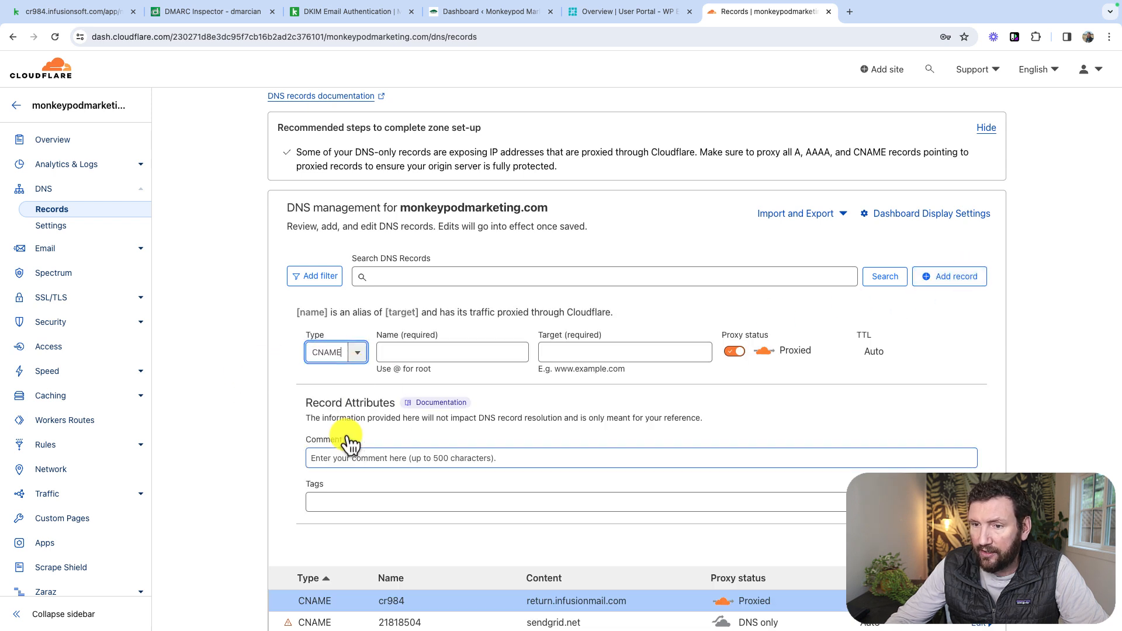
pyautogui.click(89, 12)
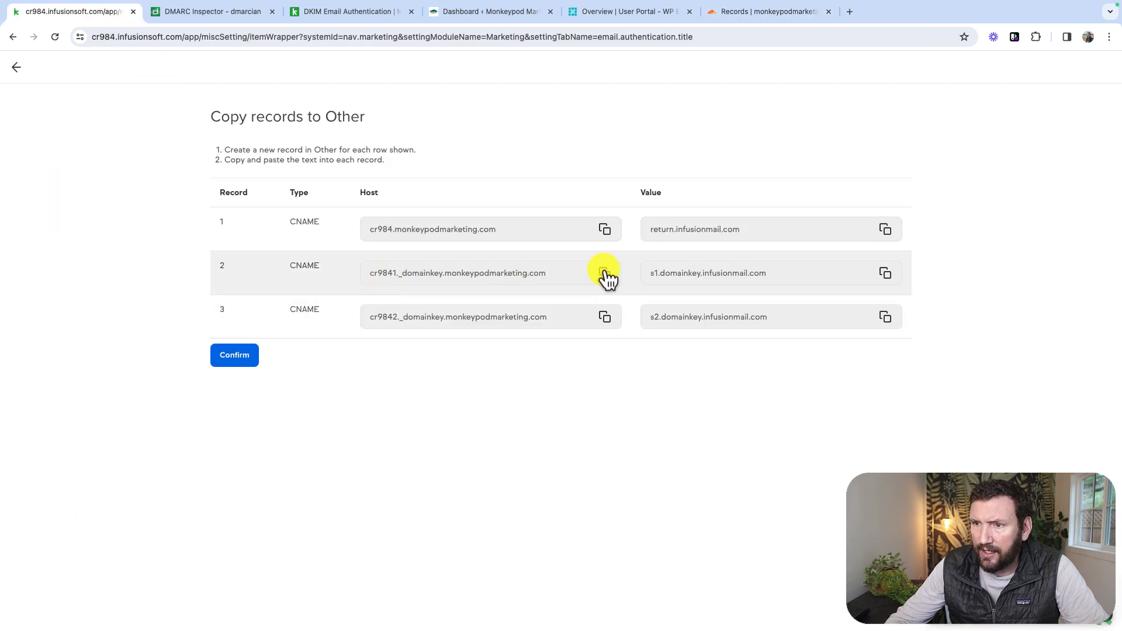
pyautogui.click(888, 274)
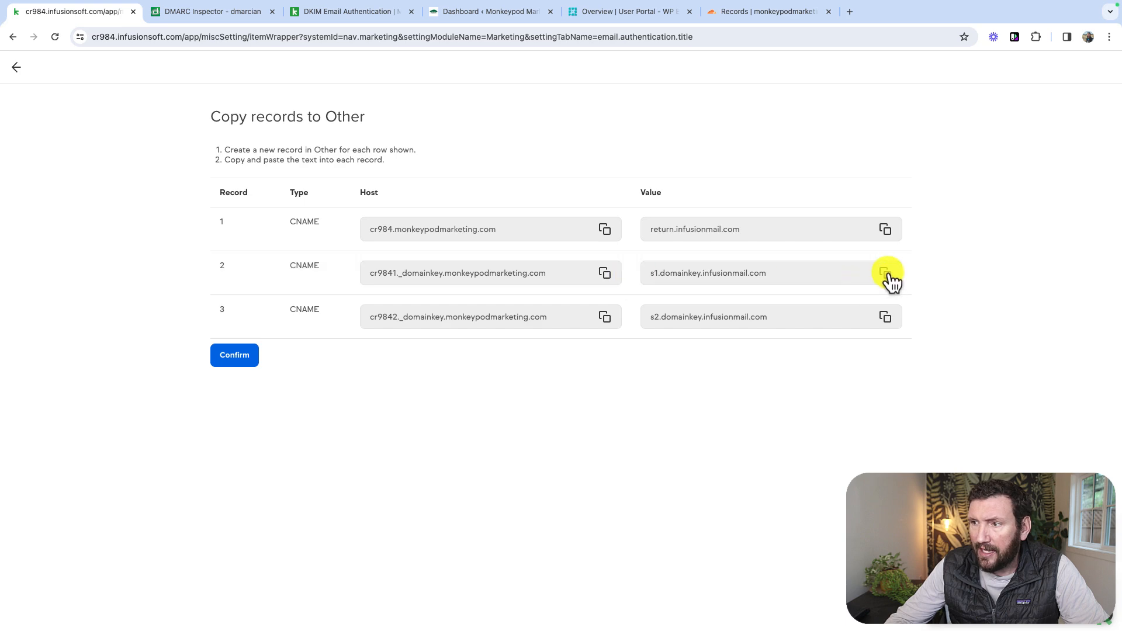
pyautogui.click(194, 23)
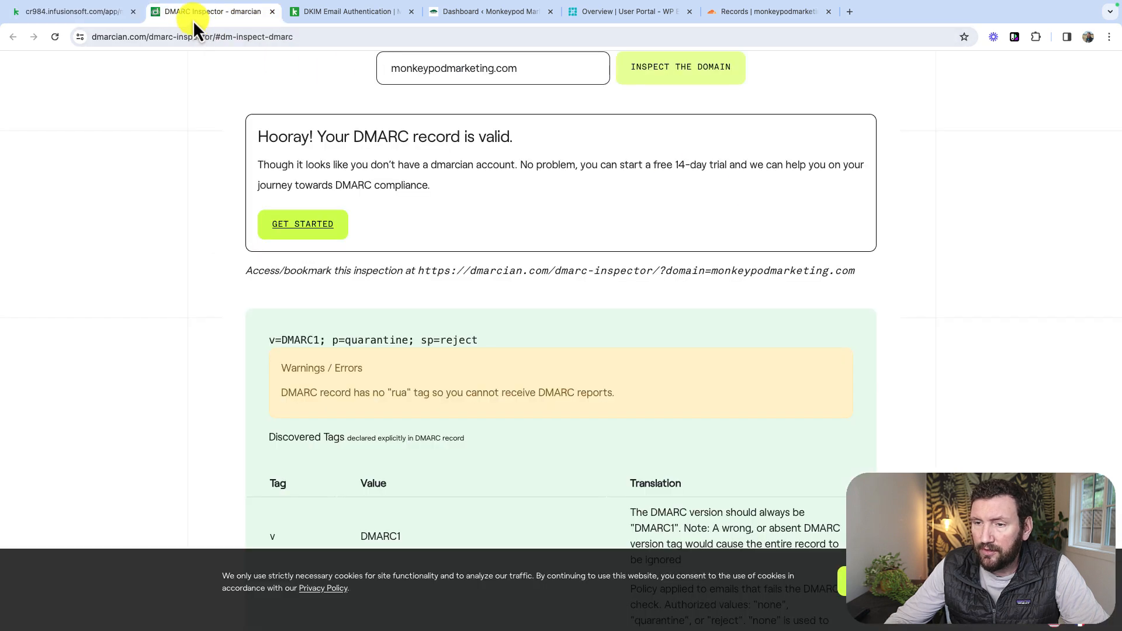
pyautogui.click(764, 17)
pyautogui.click(441, 354)
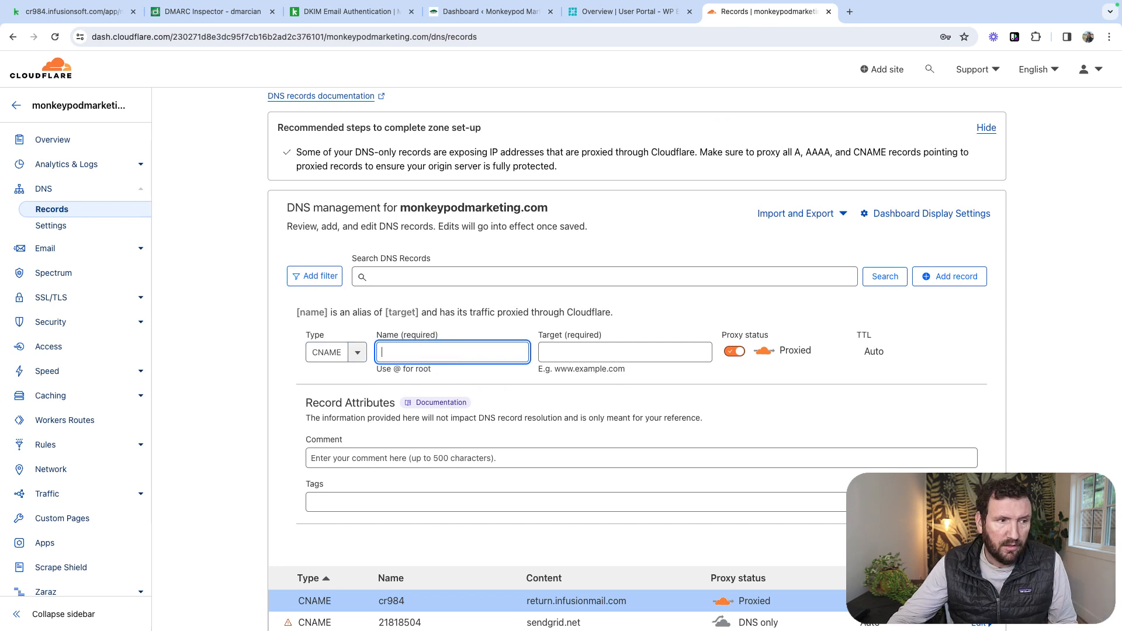
pyautogui.press('super+v')
pyautogui.press('Tab')
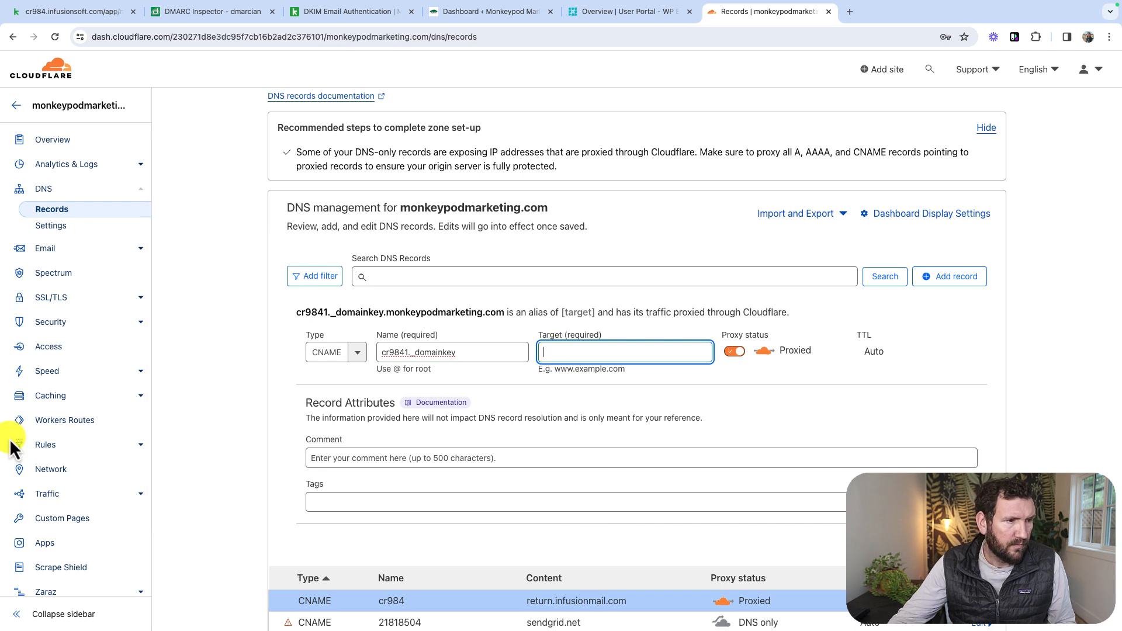
pyautogui.press('super+v')
pyautogui.click(966, 544)
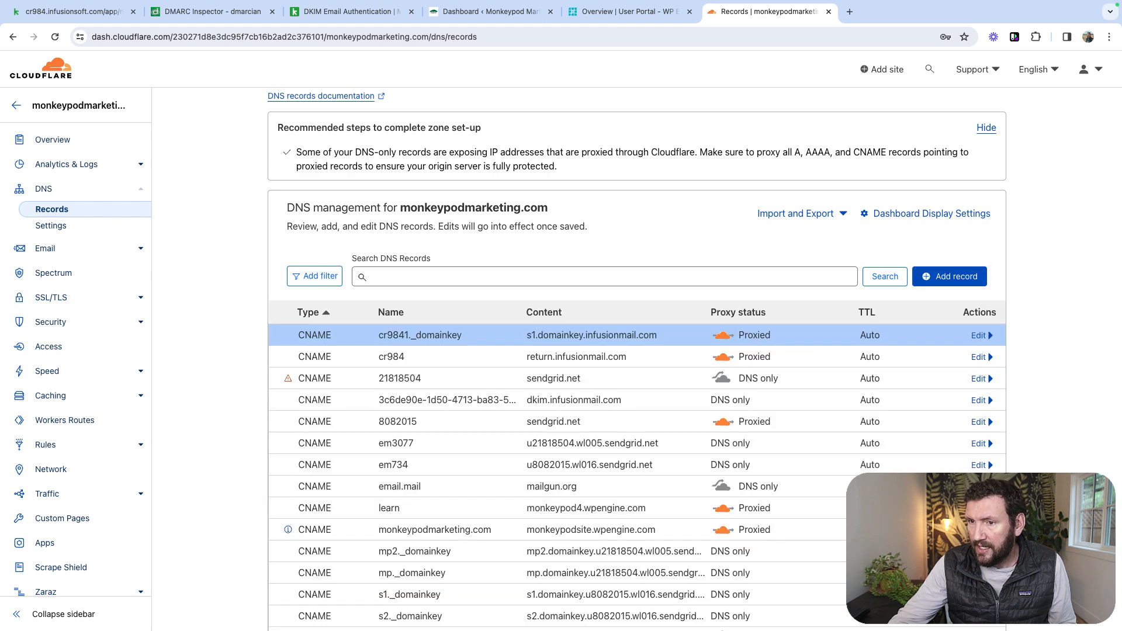
# - Add and save a CNAME record named cr9842._domainkey with target s2.domainkey.infusionmail.com, copying host and value from Keap's third record
pyautogui.click(959, 279)
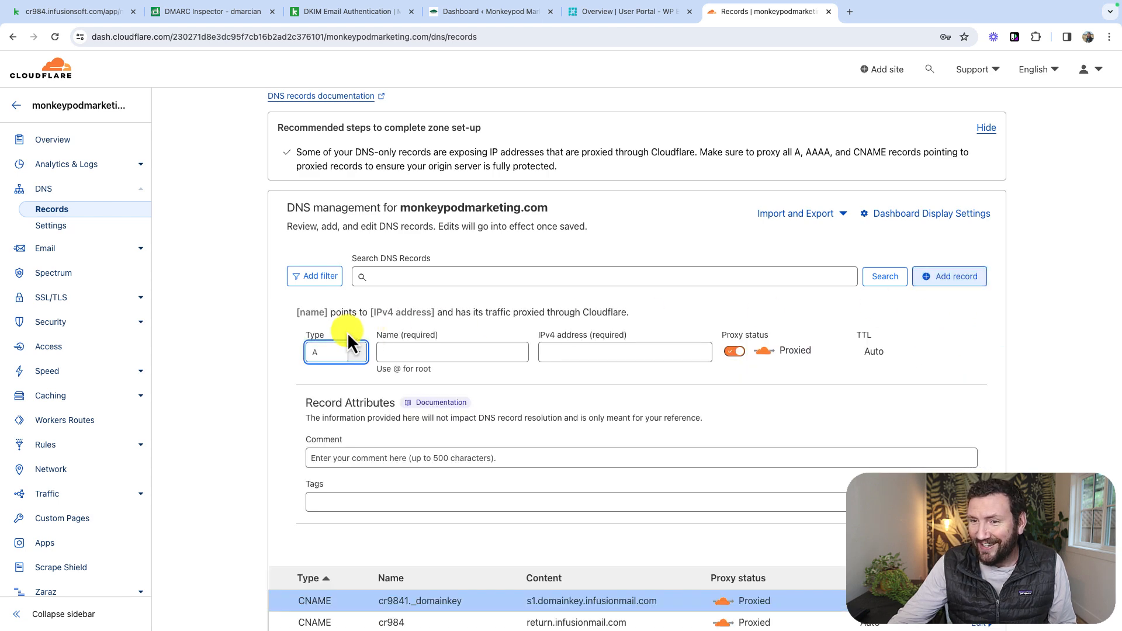
pyautogui.click(354, 353)
pyautogui.click(344, 464)
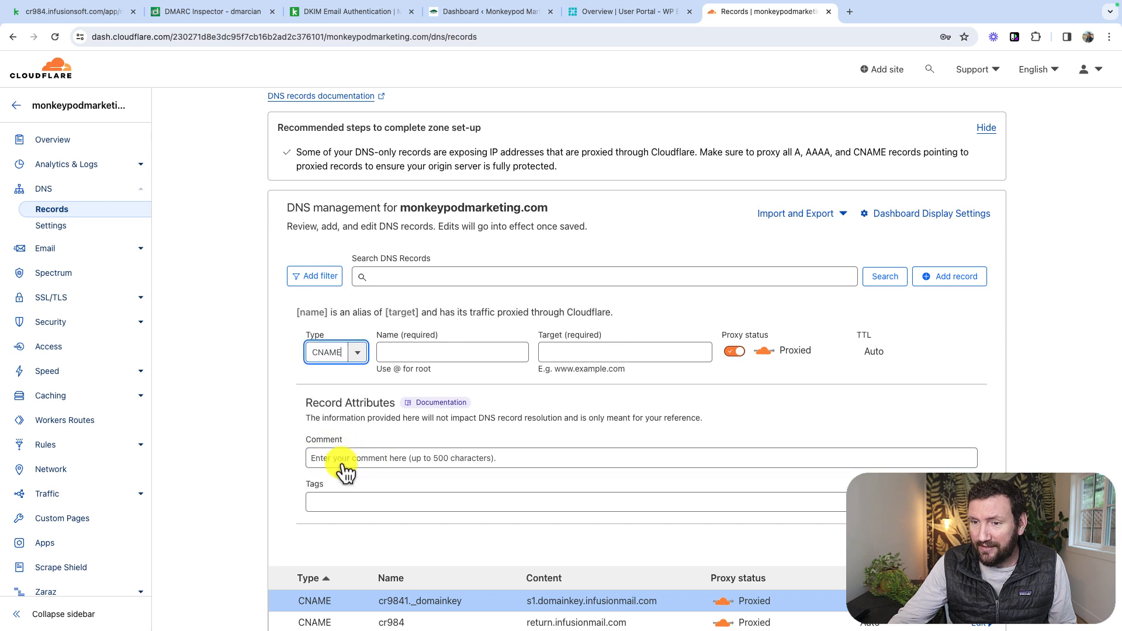
pyautogui.click(13, 14)
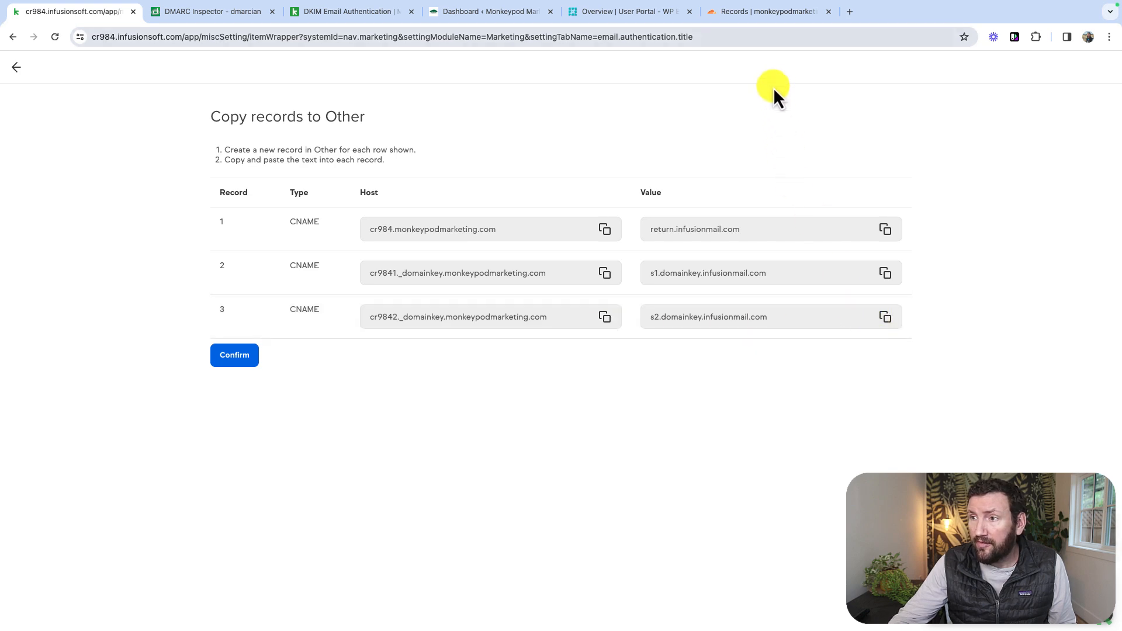
pyautogui.click(754, 13)
pyautogui.click(424, 351)
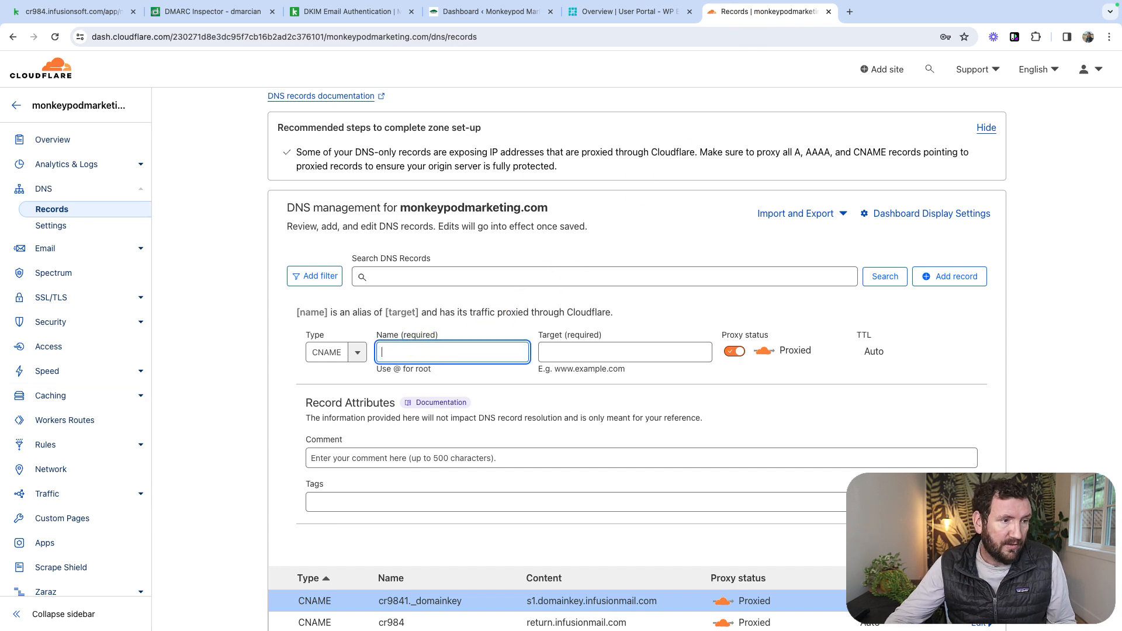
pyautogui.press('super+v')
pyautogui.click(582, 351)
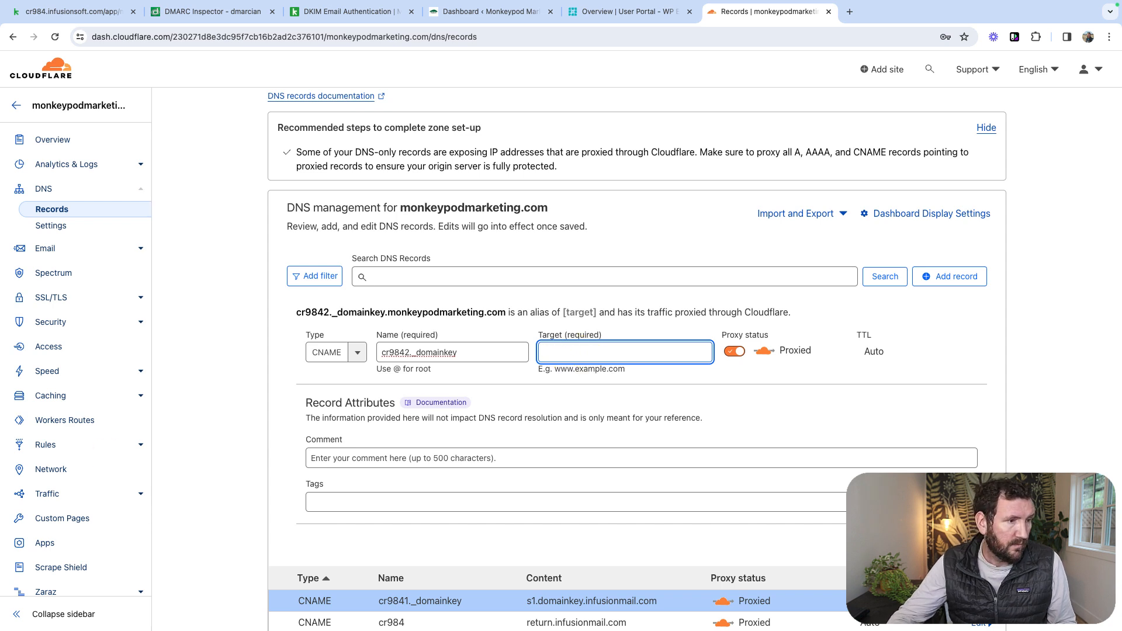
pyautogui.press('super+v')
pyautogui.click(796, 453)
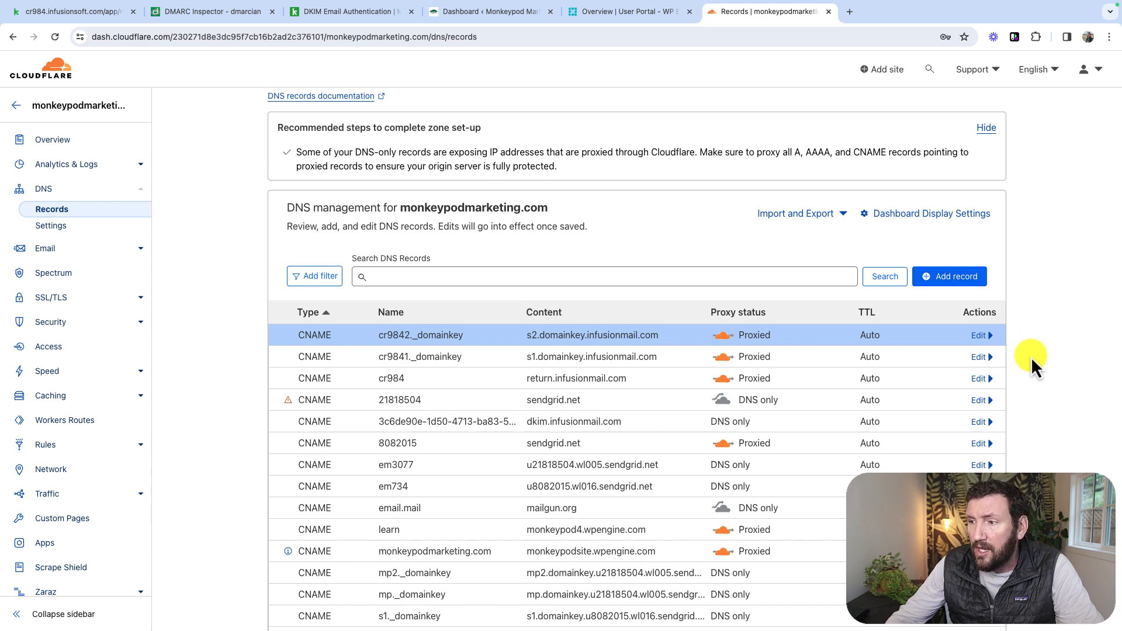
# - Switch to Keap, confirm that the records were copied, and refresh the pending verification of monkeypodmarketing.com
pyautogui.click(85, 18)
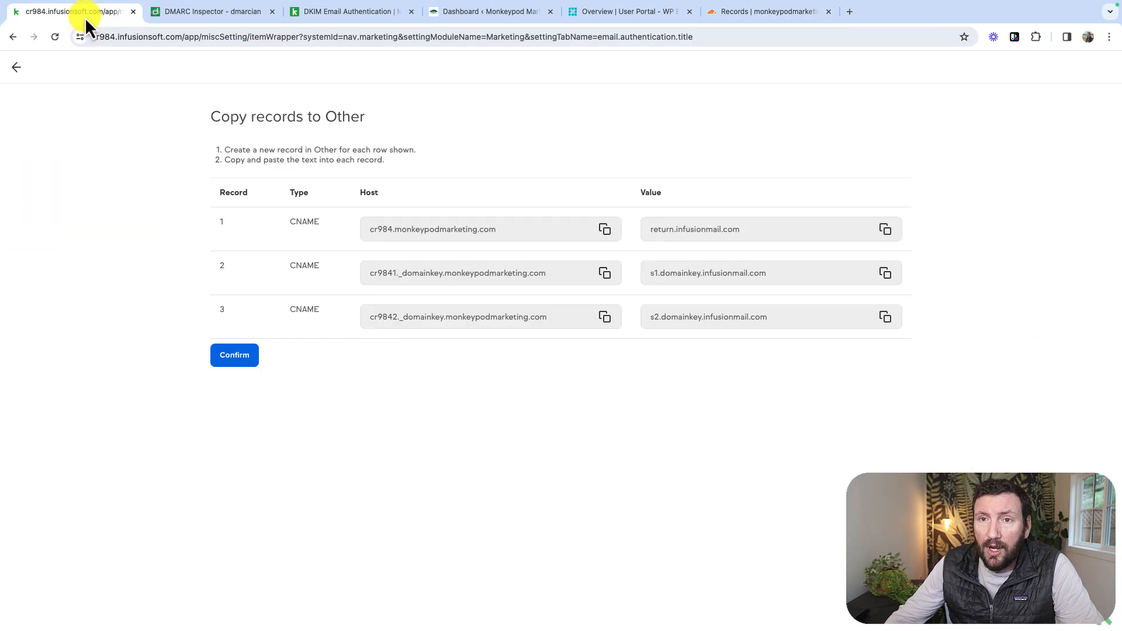
pyautogui.click(233, 355)
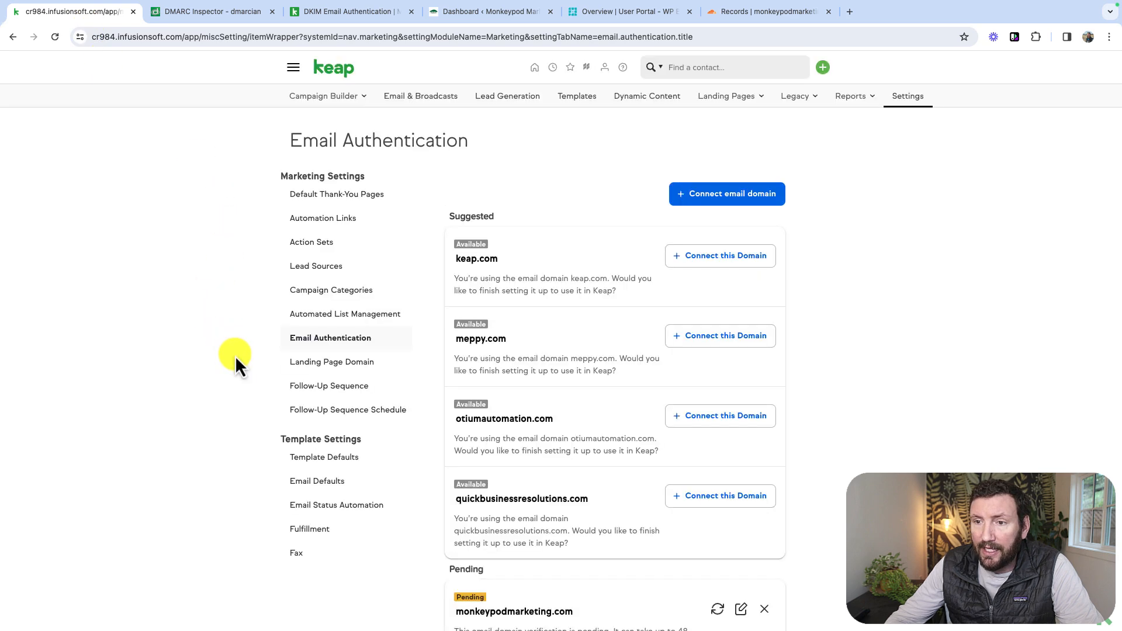
pyautogui.scroll(-2, 615, 381)
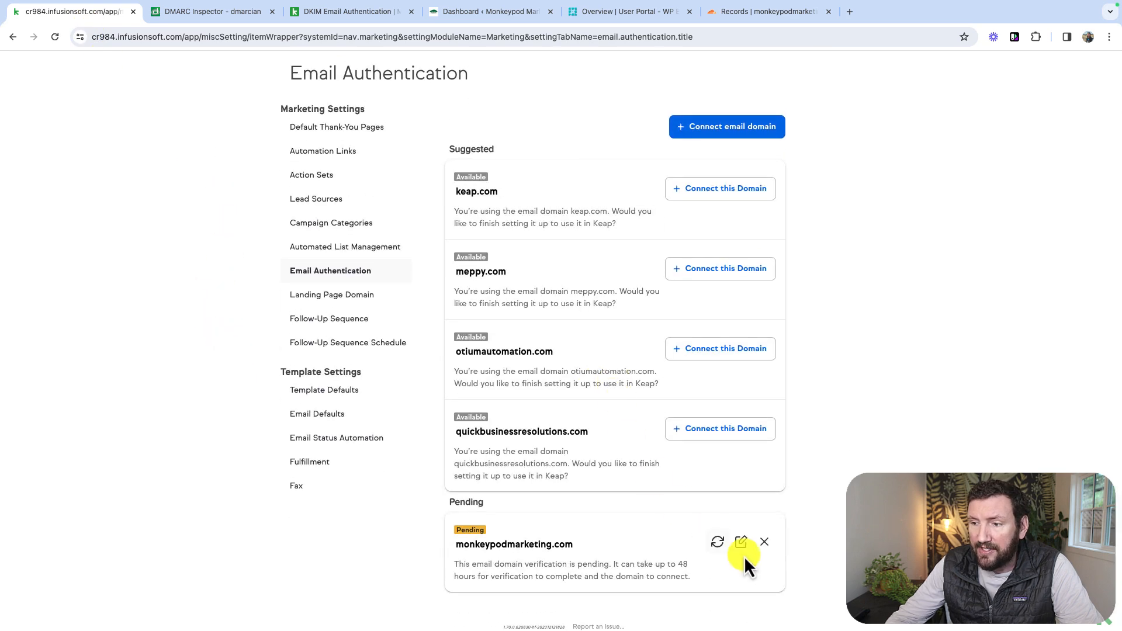
pyautogui.click(720, 542)
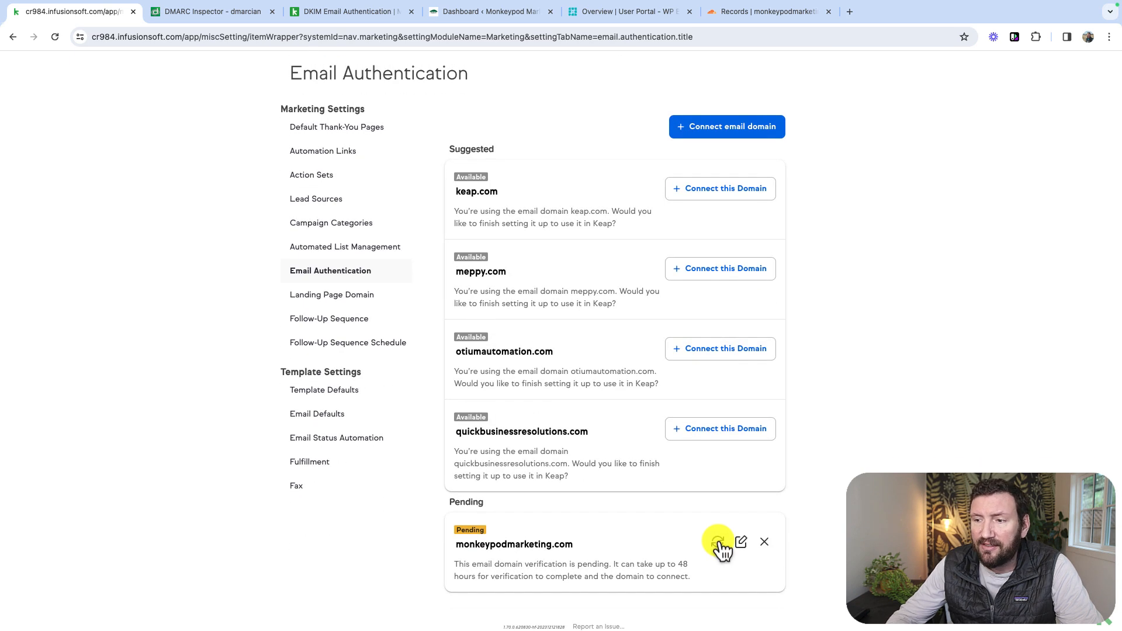
pyautogui.moveTo(688, 565); pyautogui.dragTo(611, 565)
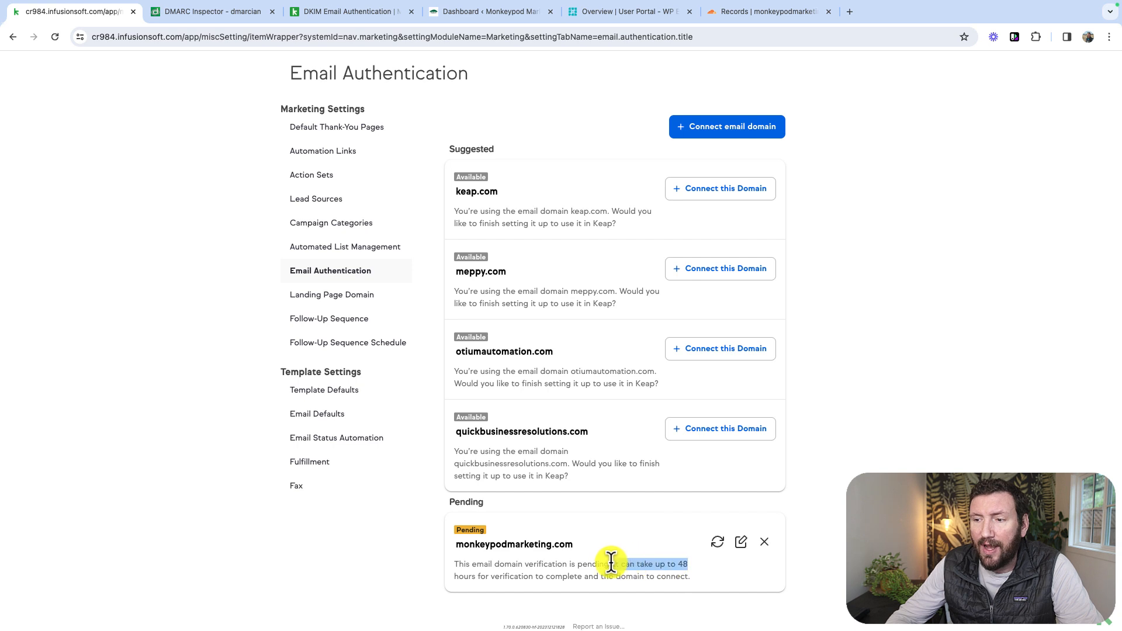
pyautogui.click(695, 570)
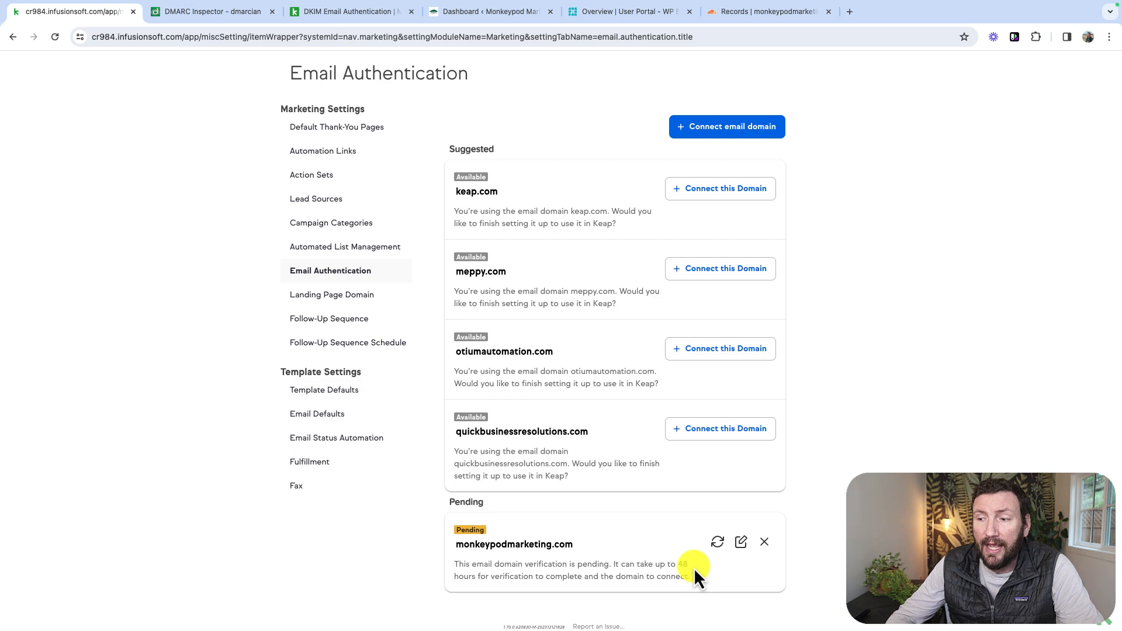
pyautogui.click(717, 542)
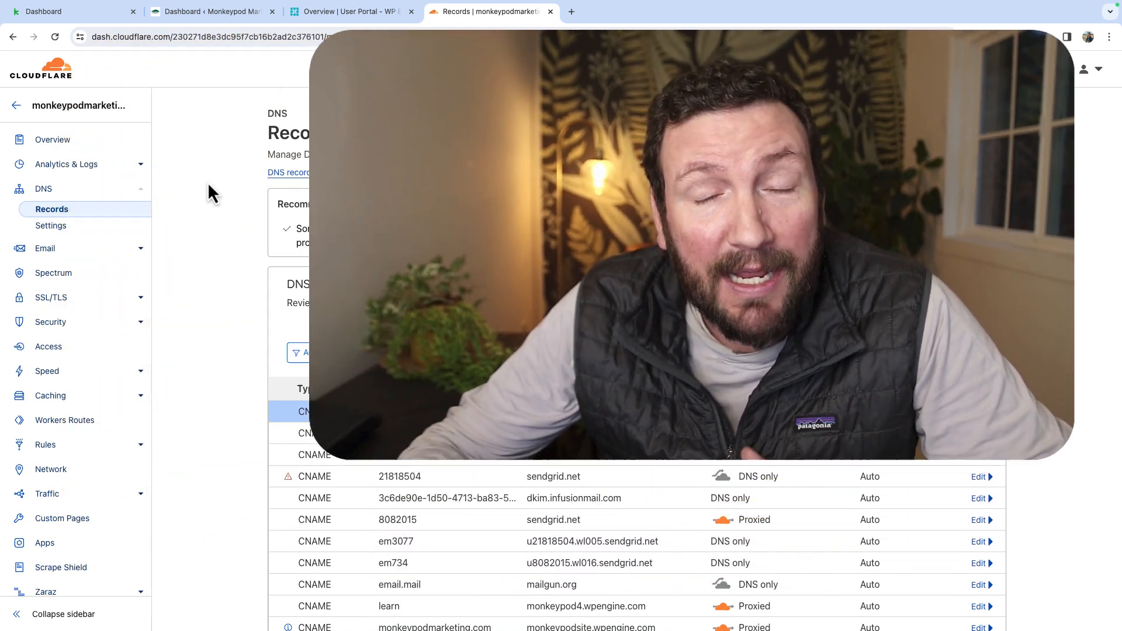
# - In Cloudflare's DNS records, change the proxy status of the cr9842._domainkey CNAME record to DNS only and save it
pyautogui.scroll(-3, 1068, 377)
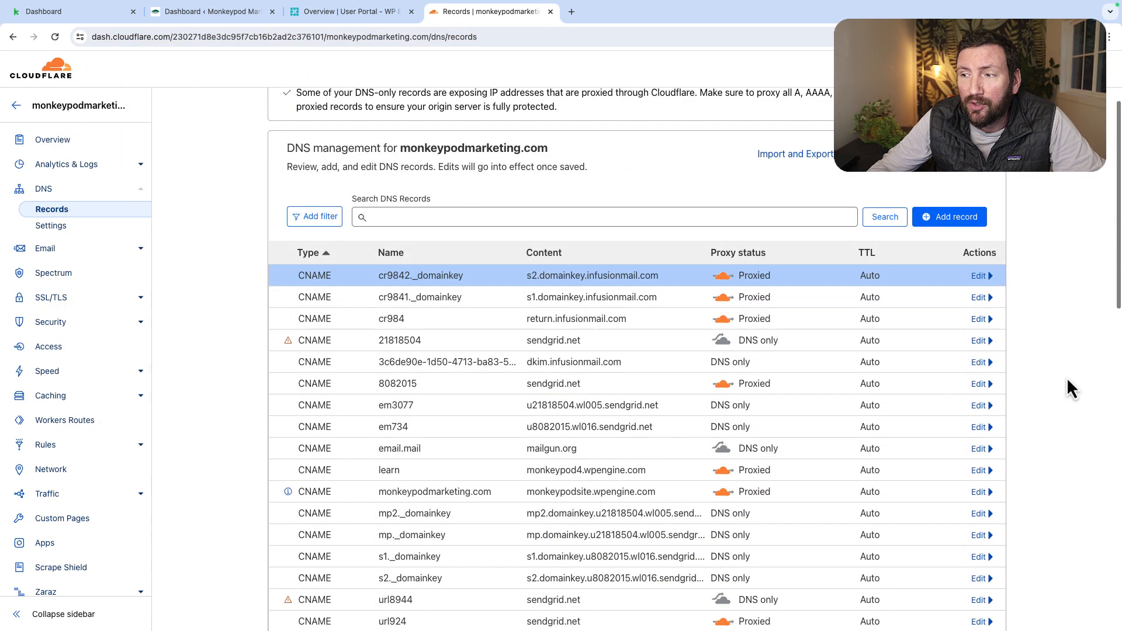
pyautogui.click(982, 276)
pyautogui.click(737, 314)
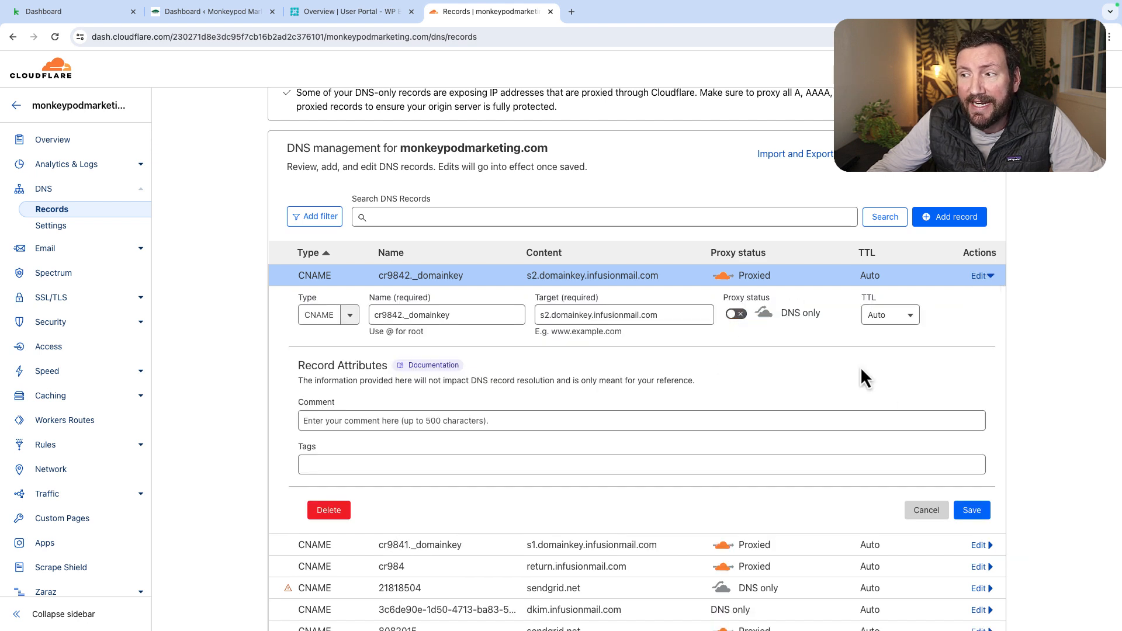
pyautogui.click(974, 510)
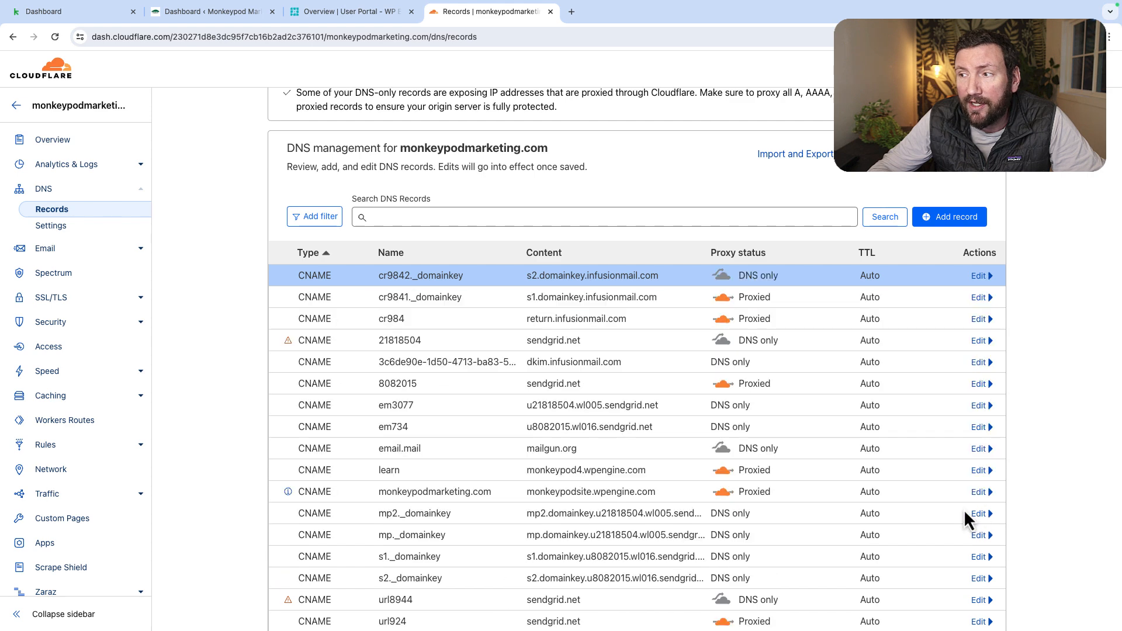
# - Change the proxy status of the cr9841._domainkey and cr984 CNAME records to DNS only and save both records
pyautogui.click(979, 299)
pyautogui.click(738, 337)
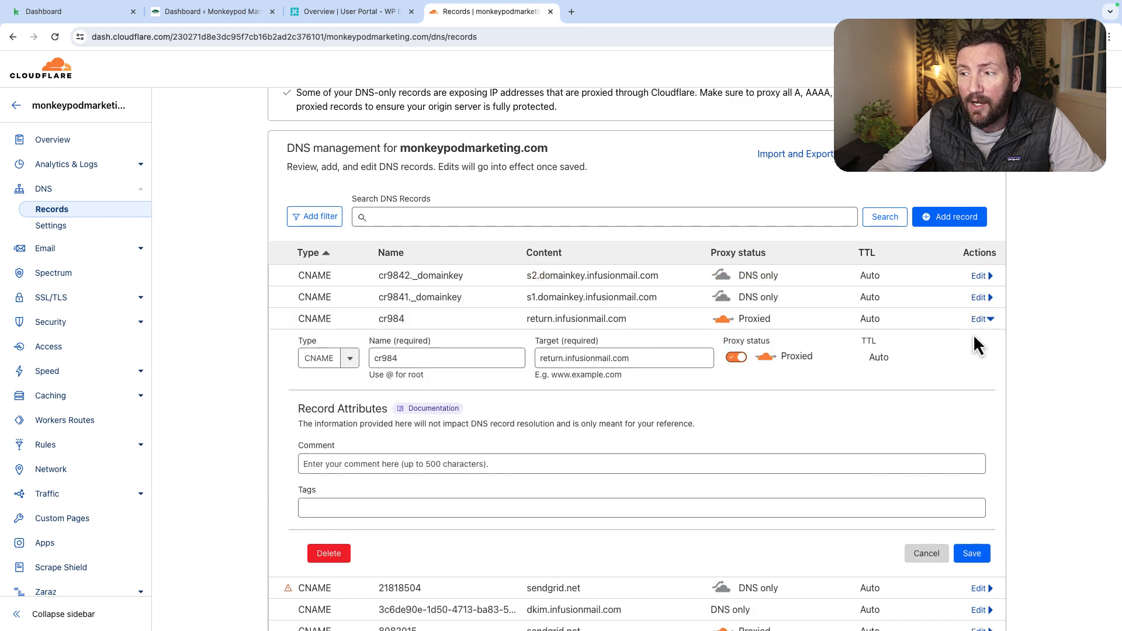
pyautogui.click(737, 359)
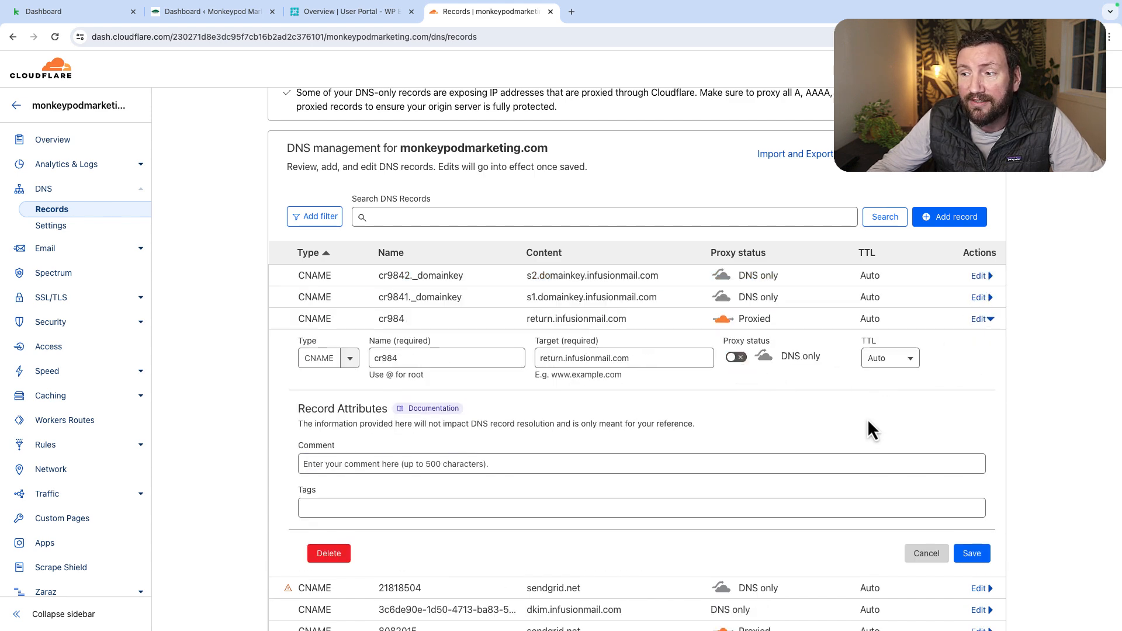
pyautogui.click(975, 555)
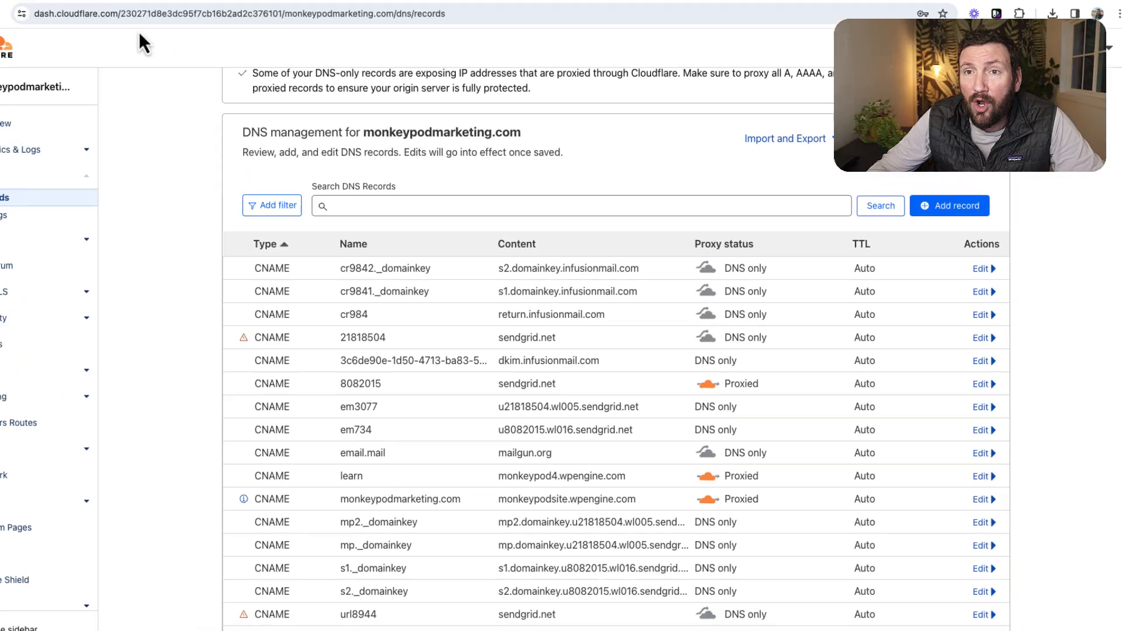
# - Switch to Keap's Email Authentication page and refresh the pending verification of monkeypodmarketing.com again
pyautogui.click(44, 0)
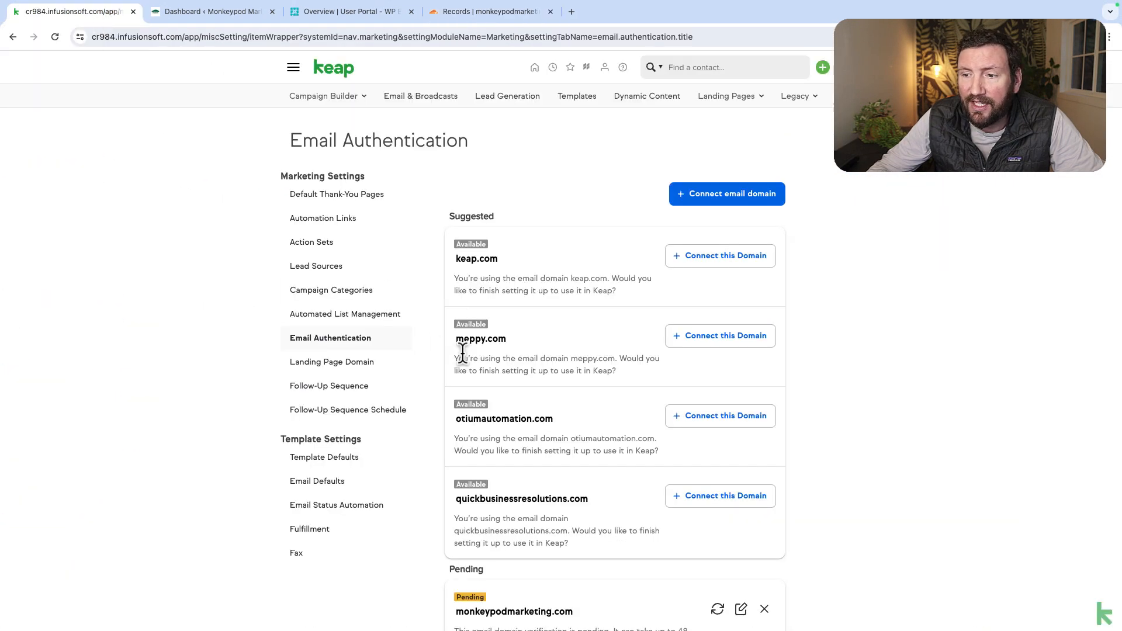
pyautogui.scroll(-3, 459, 353)
pyautogui.click(817, 490)
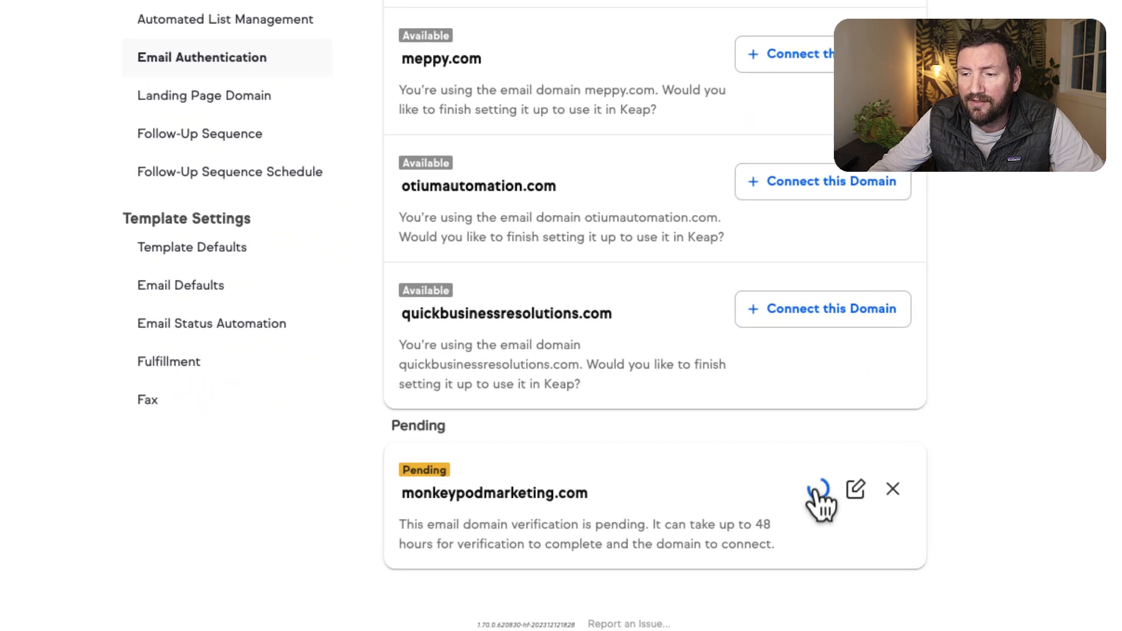
pyautogui.scroll(-2, 817, 508)
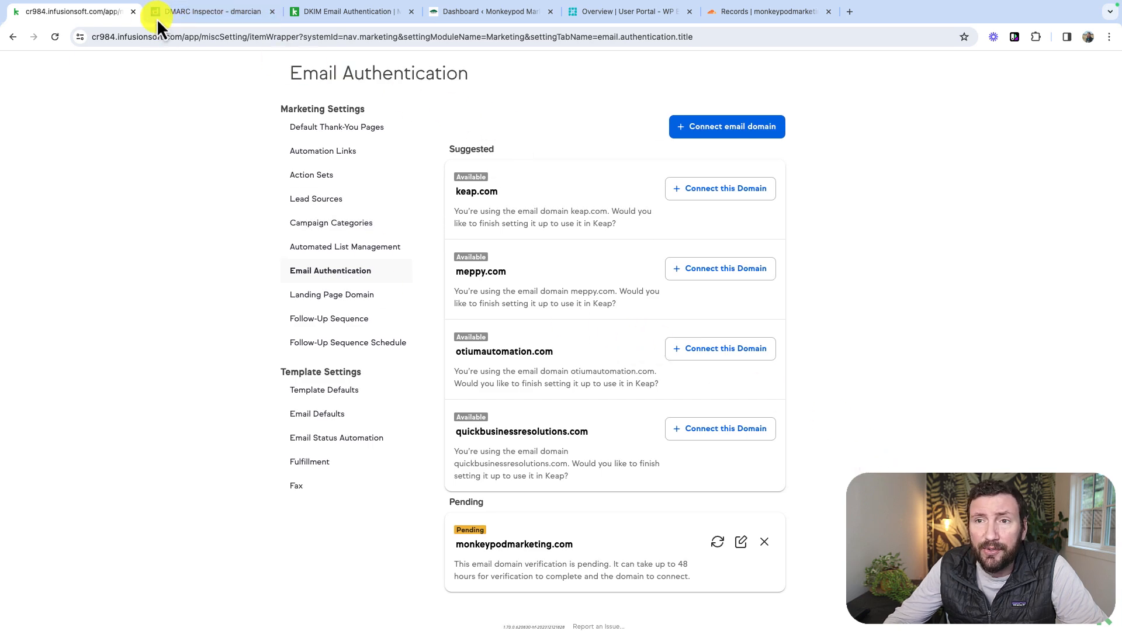
# - Open the domain details of the pending monkeypodmarketing.com entry and review the available domain host options without choosing one
pyautogui.click(741, 542)
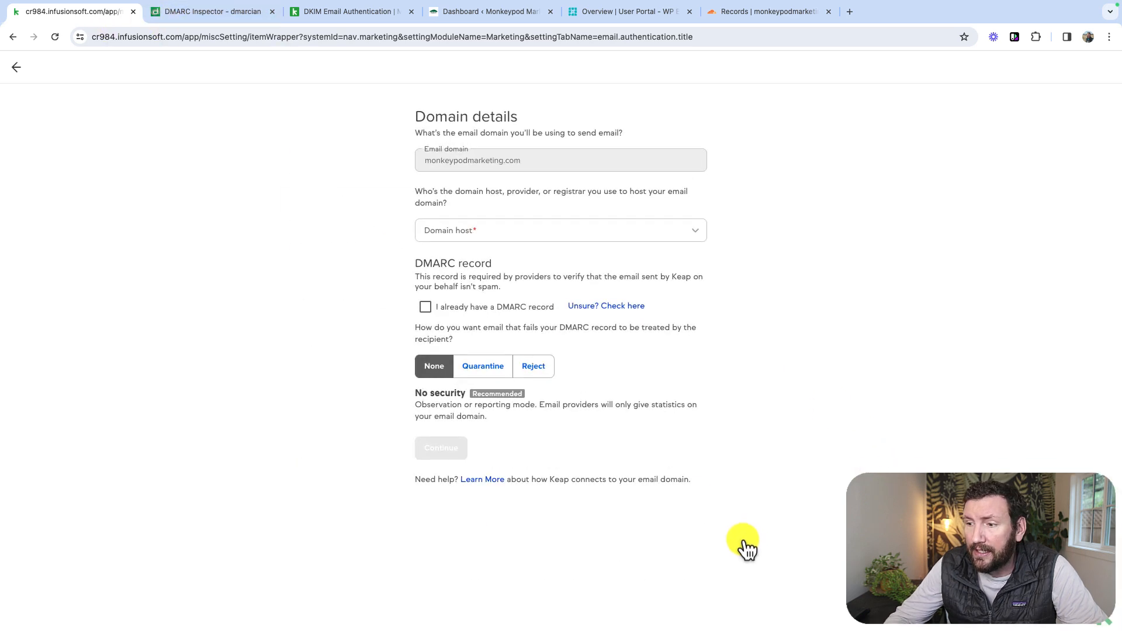
pyautogui.click(451, 230)
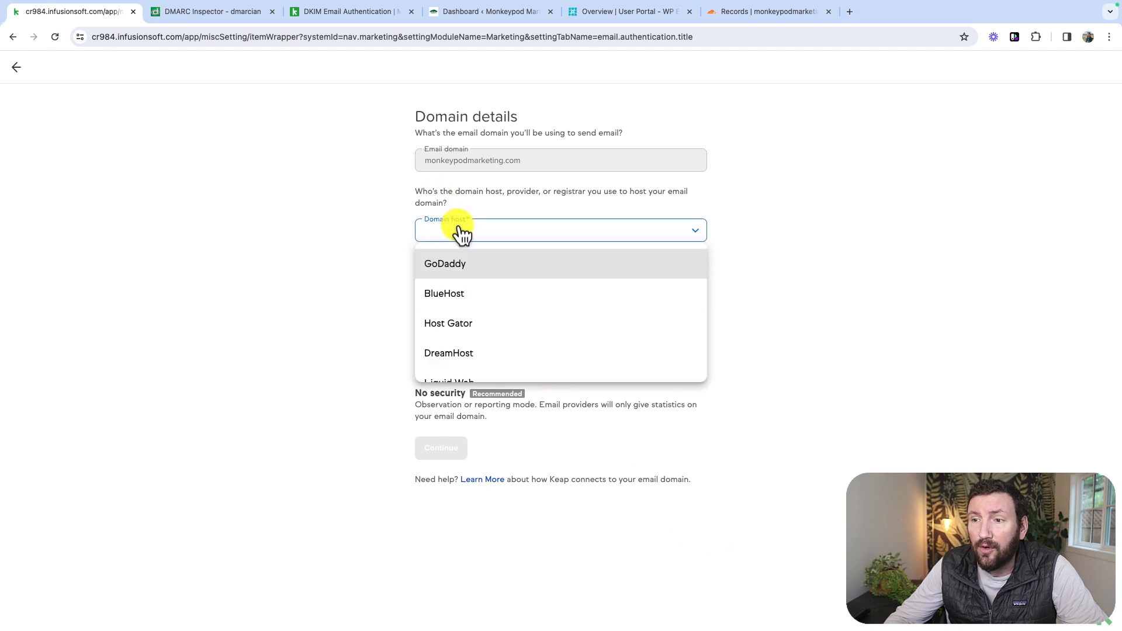
pyautogui.scroll(-3, 492, 314)
pyautogui.scroll(3, 494, 316)
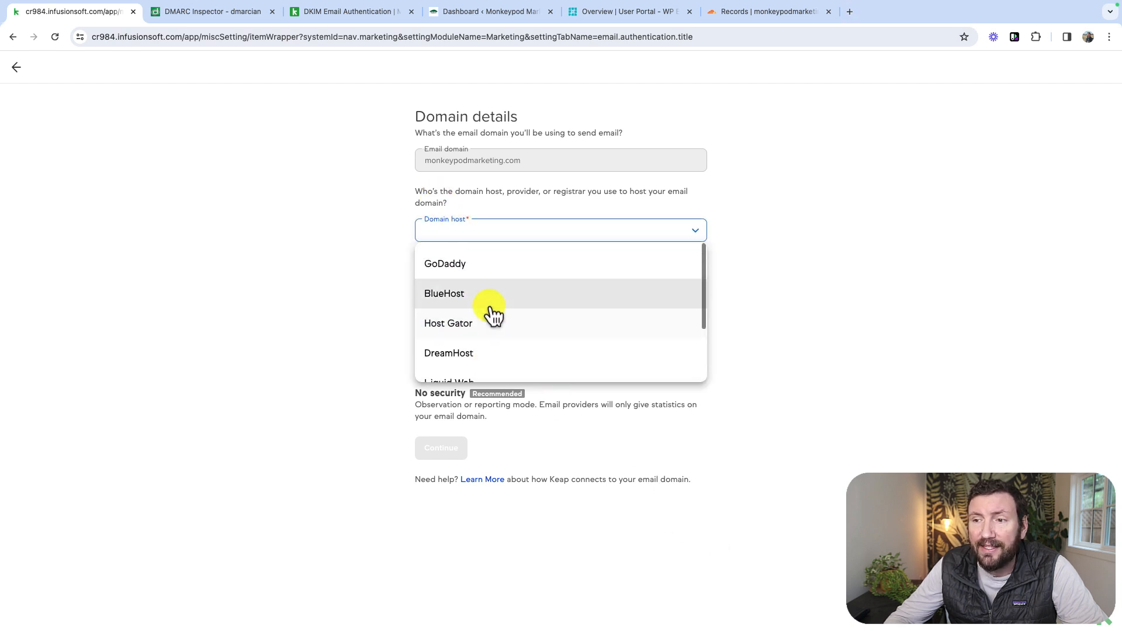
pyautogui.scroll(-3, 494, 316)
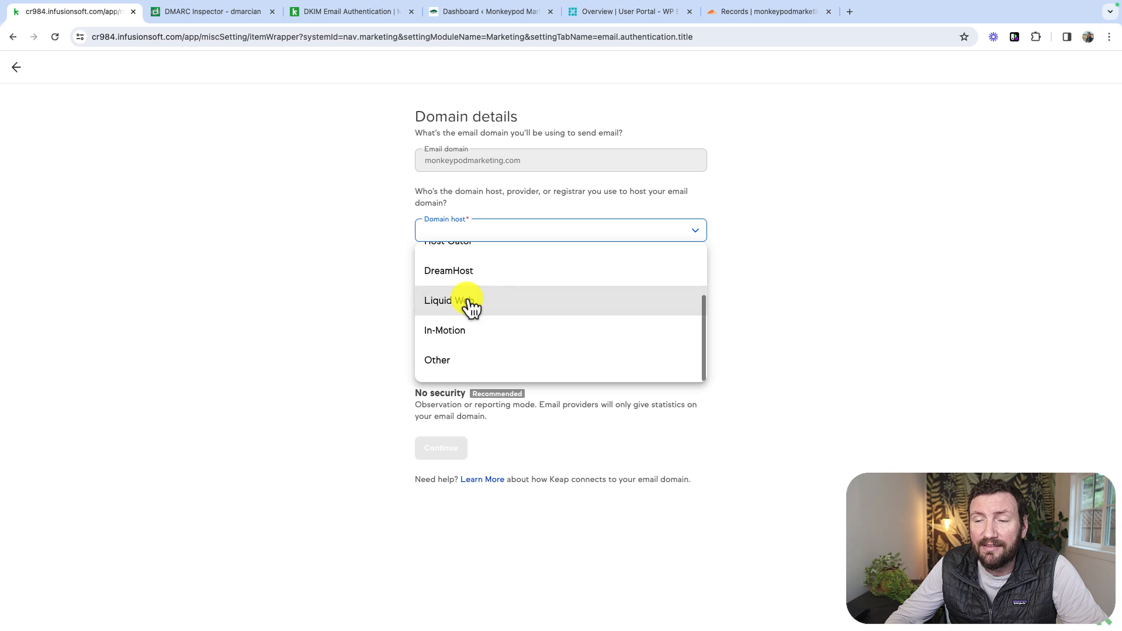
pyautogui.scroll(3, 471, 309)
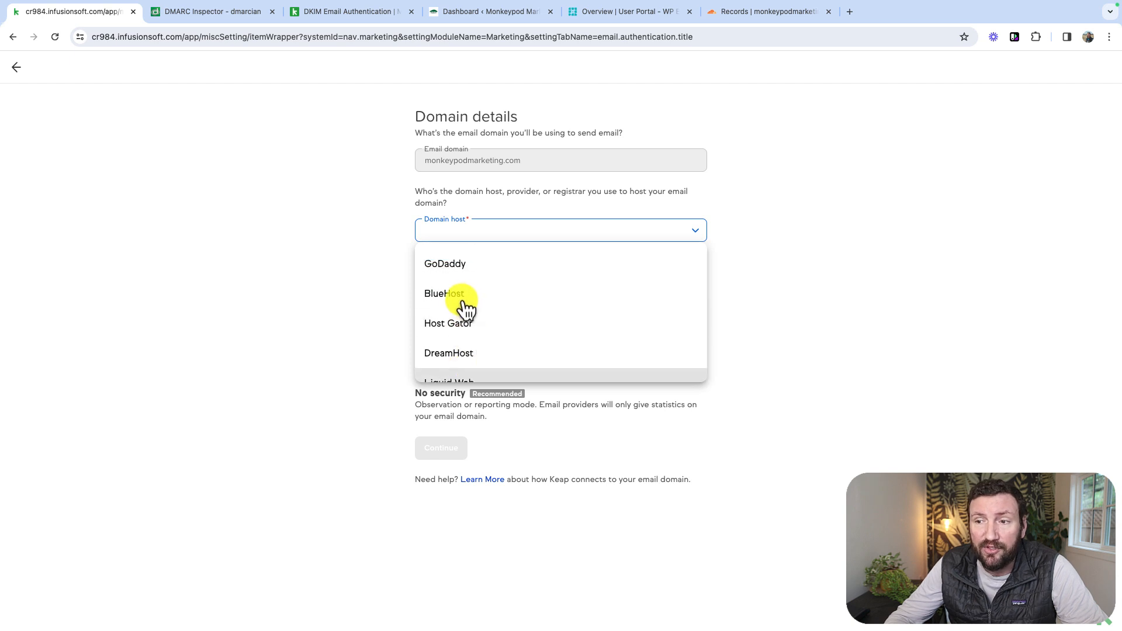
pyautogui.scroll(-3, 467, 307)
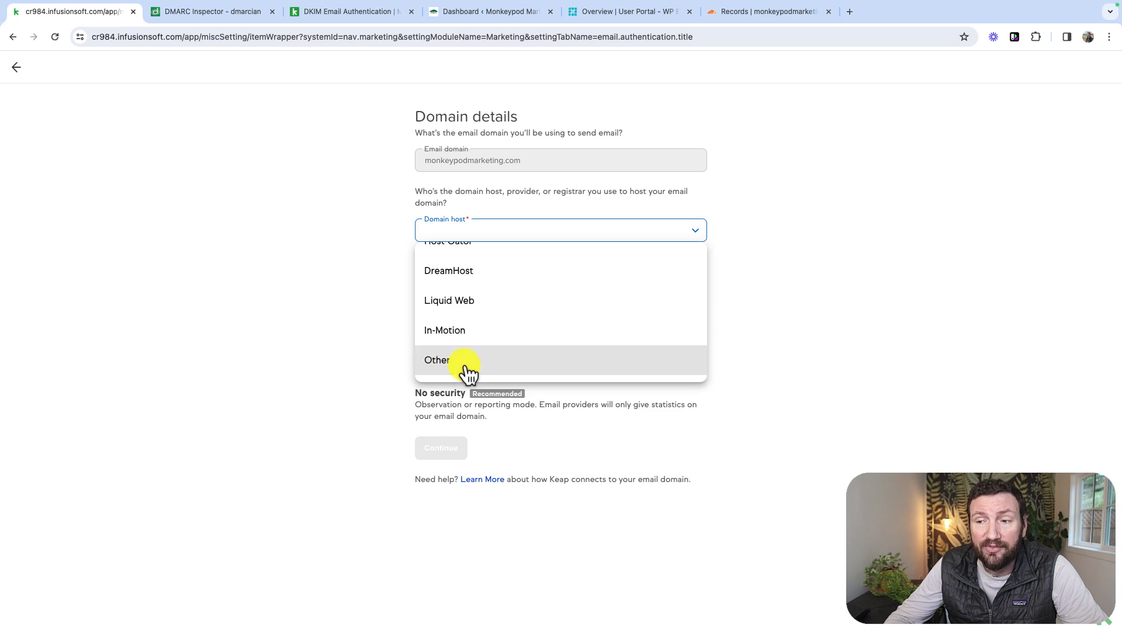
pyautogui.click(296, 263)
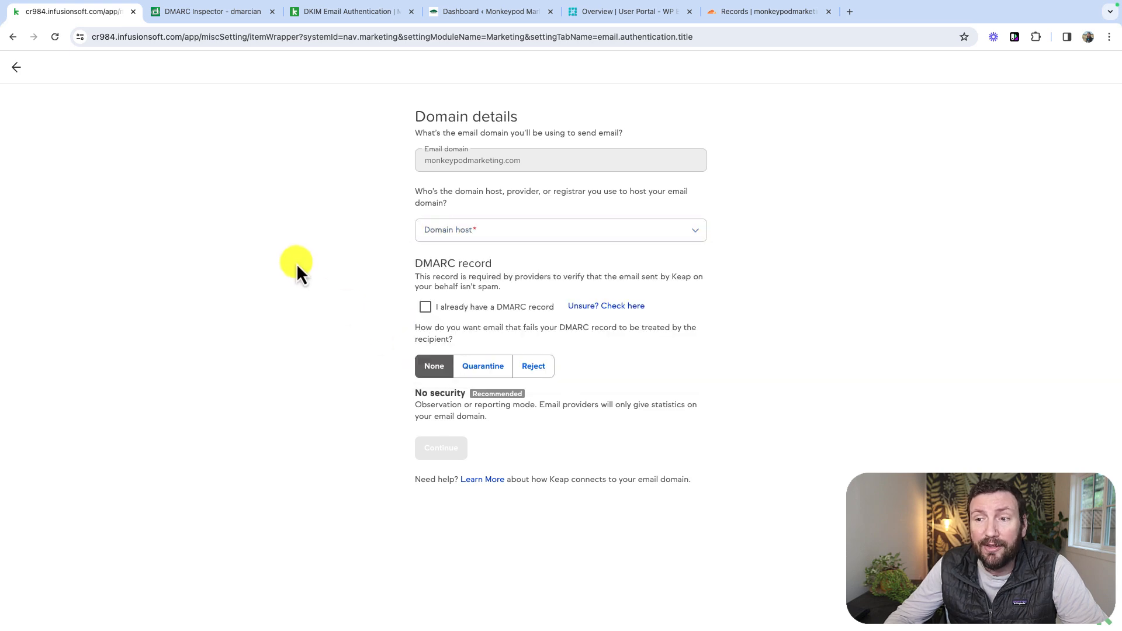
# - Review the Cloudflare DNS records and the WP Engine overview, then return to Keap and leave the domain details without changes
pyautogui.click(754, 13)
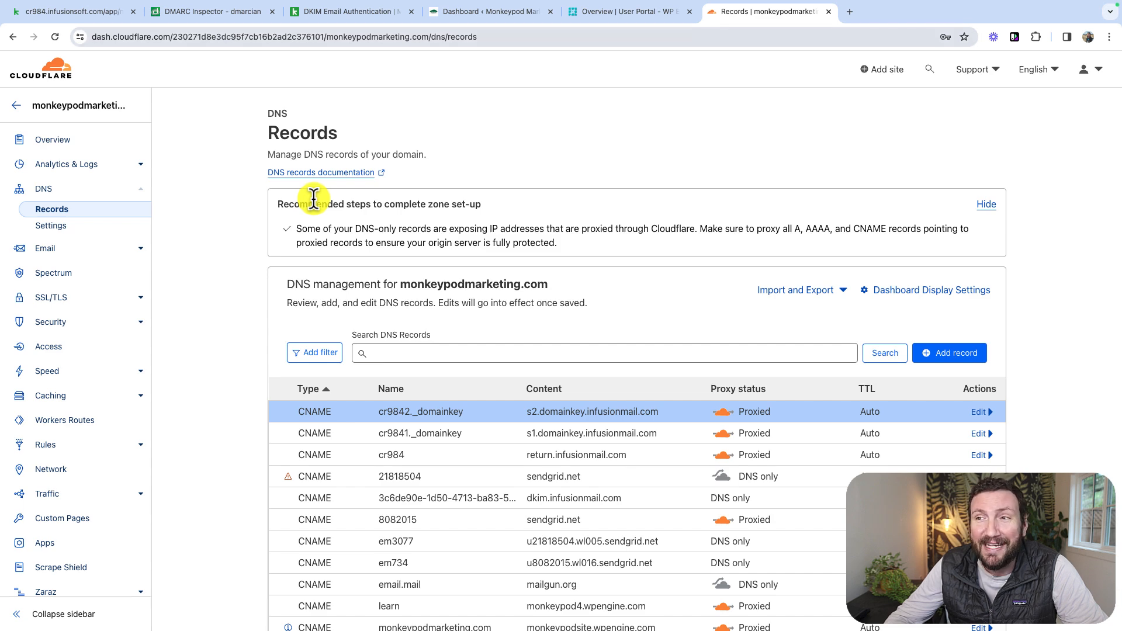
pyautogui.click(519, 17)
pyautogui.click(585, 11)
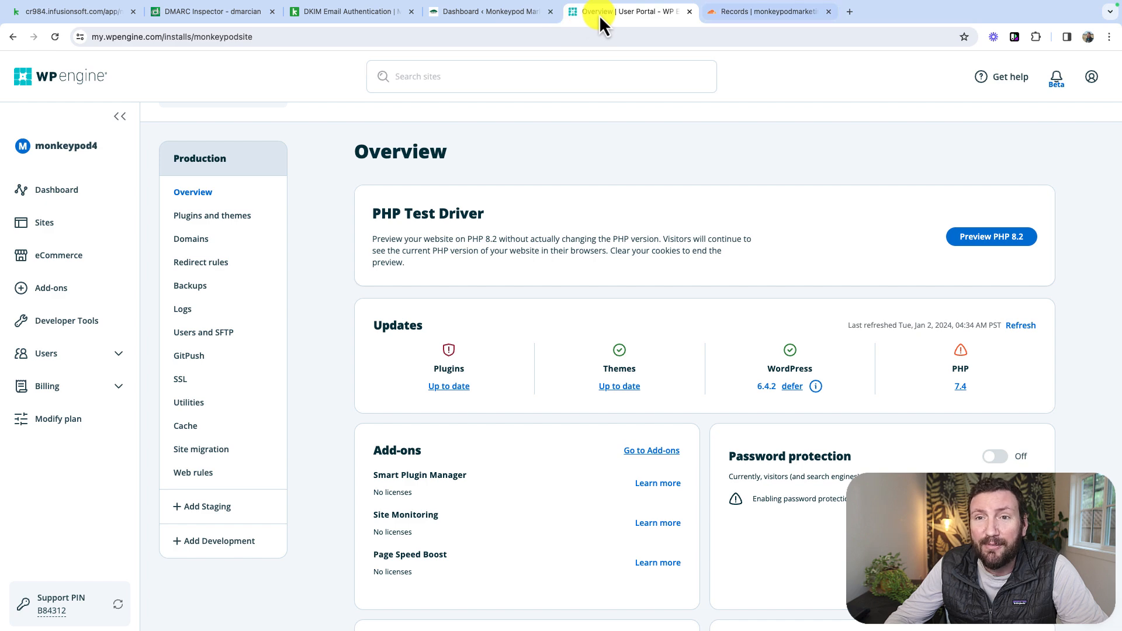
pyautogui.hotkey('ctrl', 'Tab')
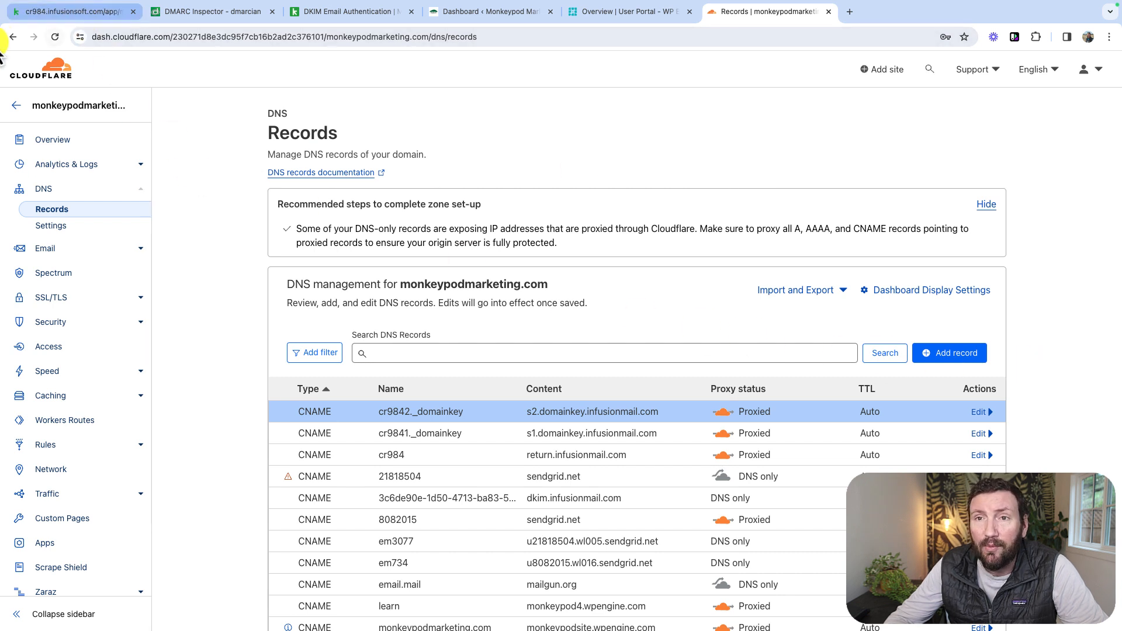
pyautogui.click(56, 12)
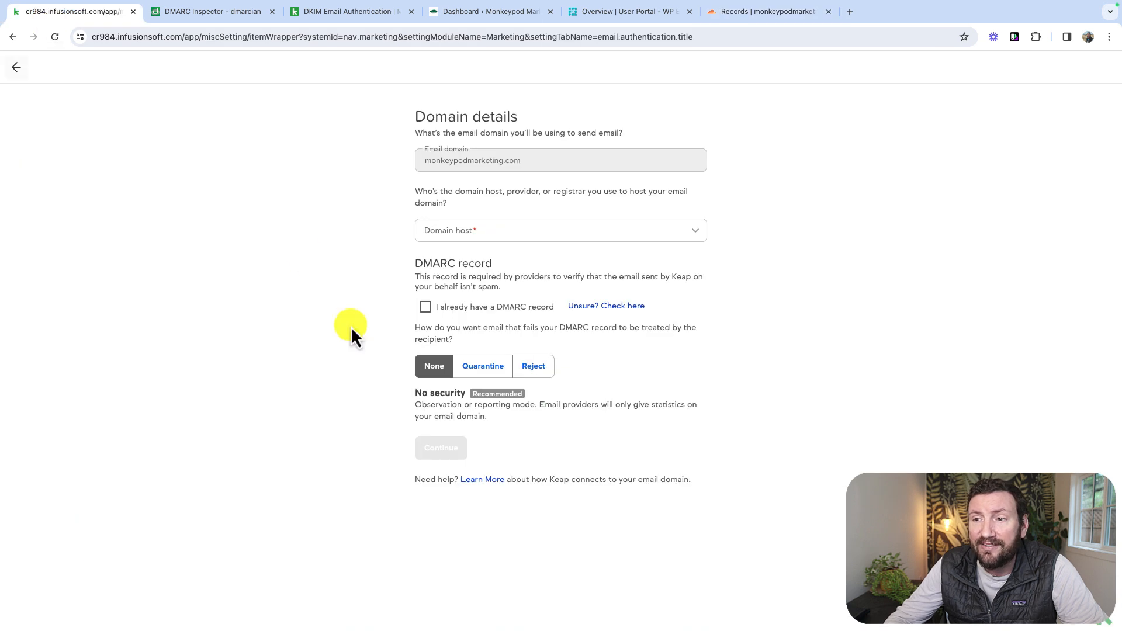
pyautogui.click(16, 68)
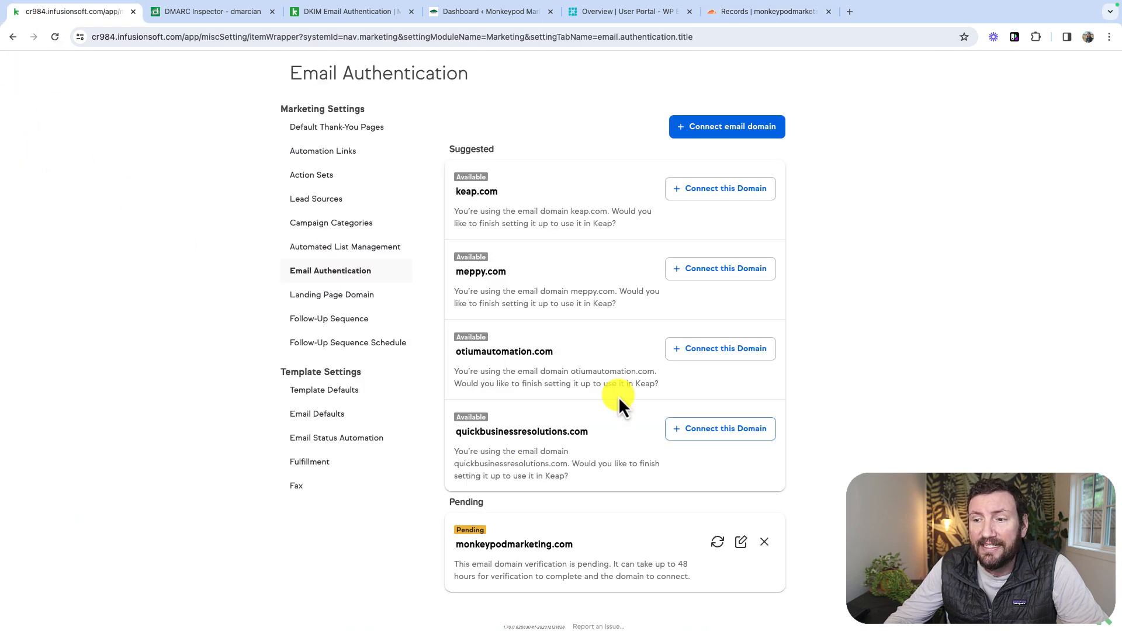